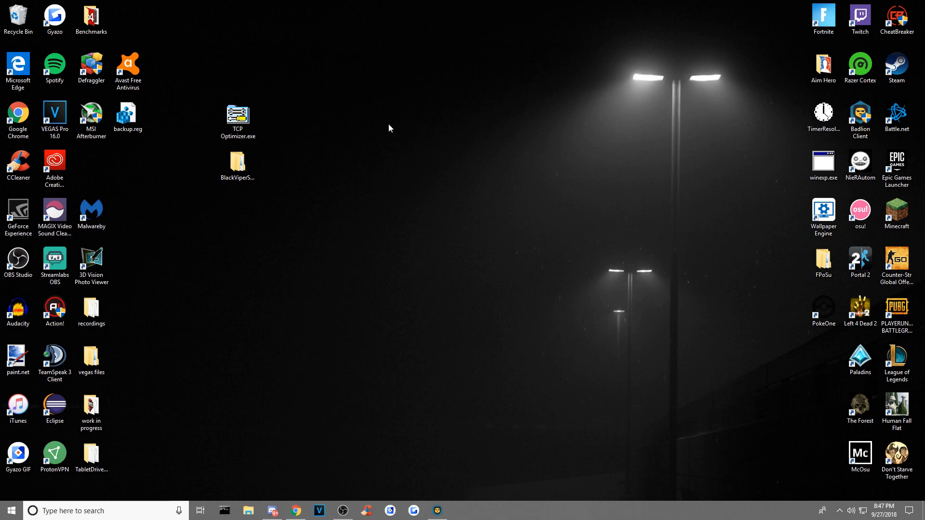
drag(394, 125, 662, 386)
drag(417, 192, 417, 193)
drag(382, 363, 635, 116)
drag(382, 158, 591, 339)
drag(373, 133, 600, 352)
drag(367, 120, 554, 308)
drag(369, 95, 580, 292)
drag(372, 365, 663, 107)
drag(339, 383, 518, 285)
Step: Bring up the Badlion Client launcher window and place it near the centre of the desktop
click(437, 511)
drag(536, 91, 481, 81)
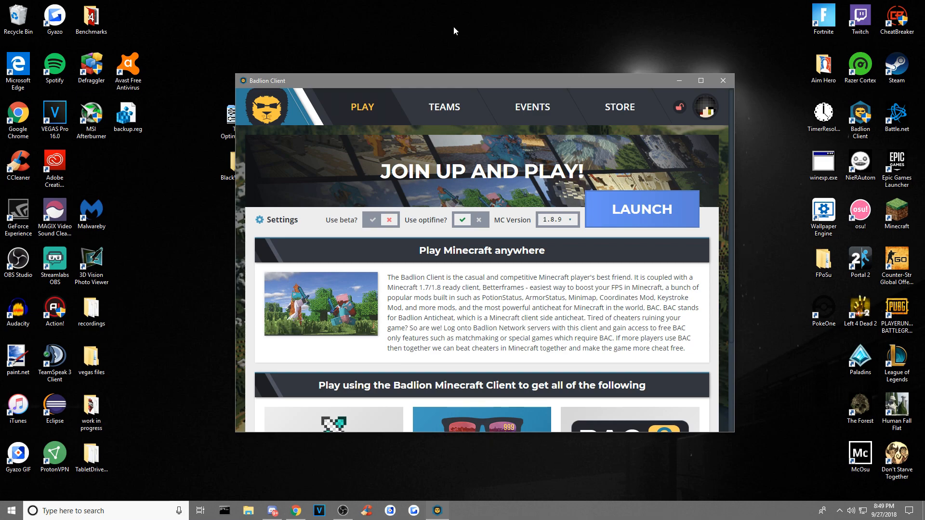
drag(497, 81, 528, 73)
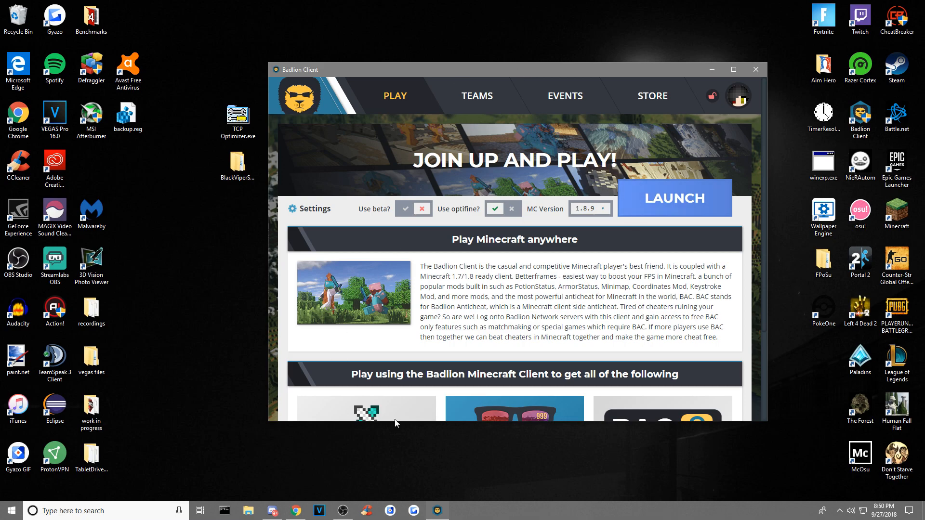
Step: Switch to Chrome and look over the Badlion Client website's home page and address, client.badlion.net
click(295, 511)
click(472, 25)
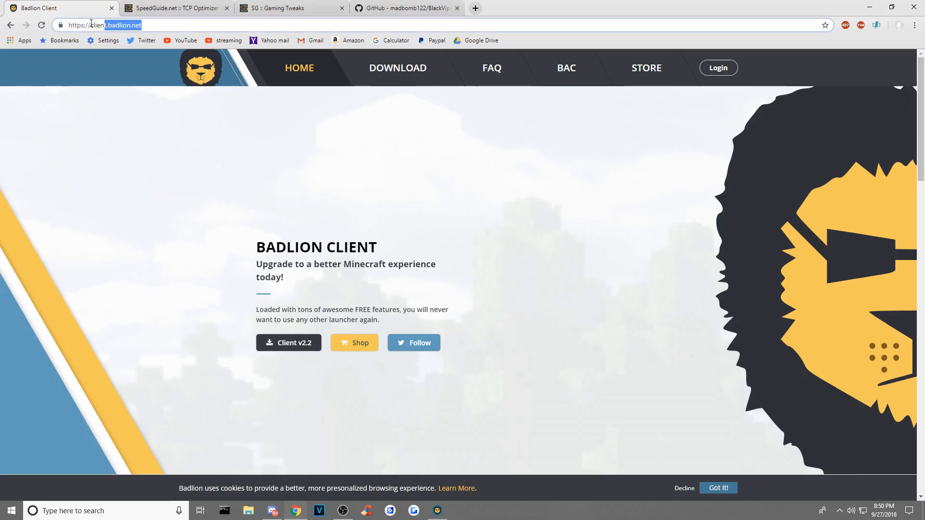
click(154, 186)
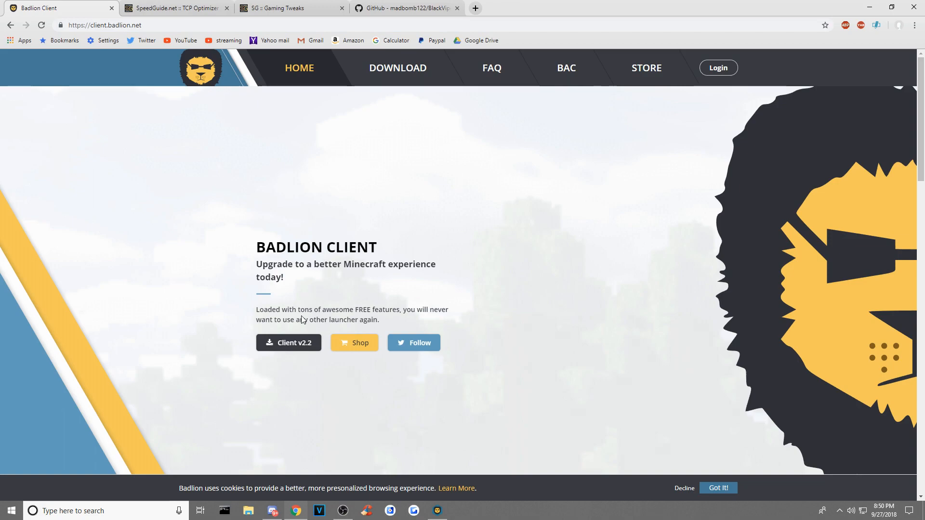
scroll(347, 278, down, 1)
scroll(347, 272, up, 1)
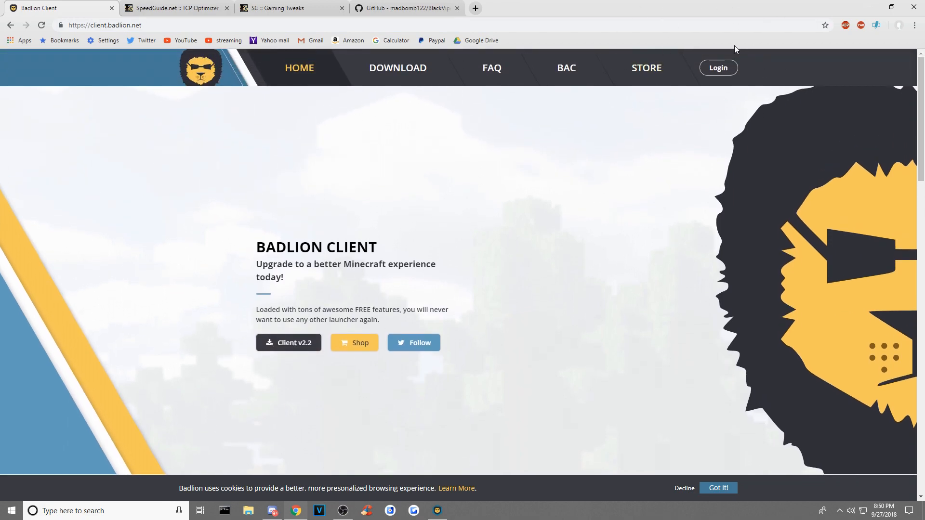
Step: Restore the maximized browser to a smaller window, reposition it and the Badlion Client window, and minimize both
drag(584, 13, 435, 111)
mouse_move(537, 74)
mouse_down()
mouse_move(626, 106)
mouse_move(590, 80)
mouse_move(552, 83)
mouse_up()
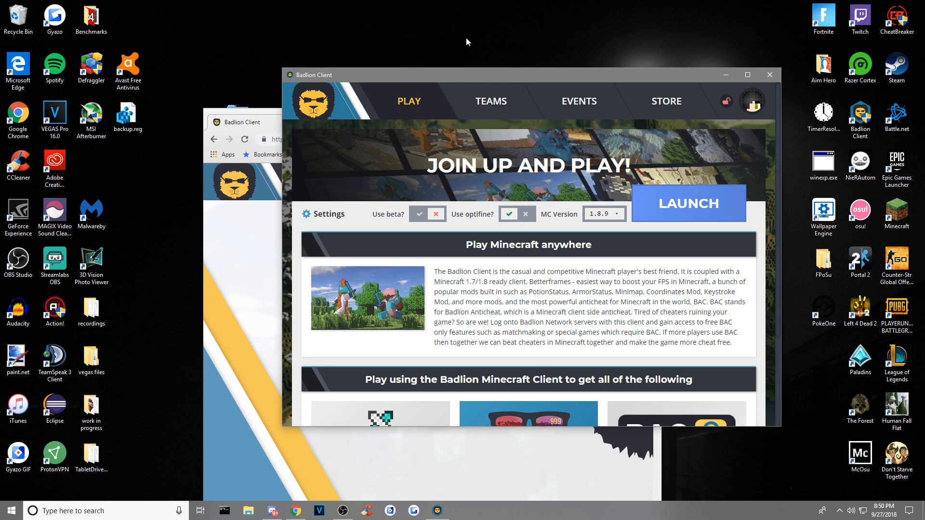
drag(206, 116, 213, 93)
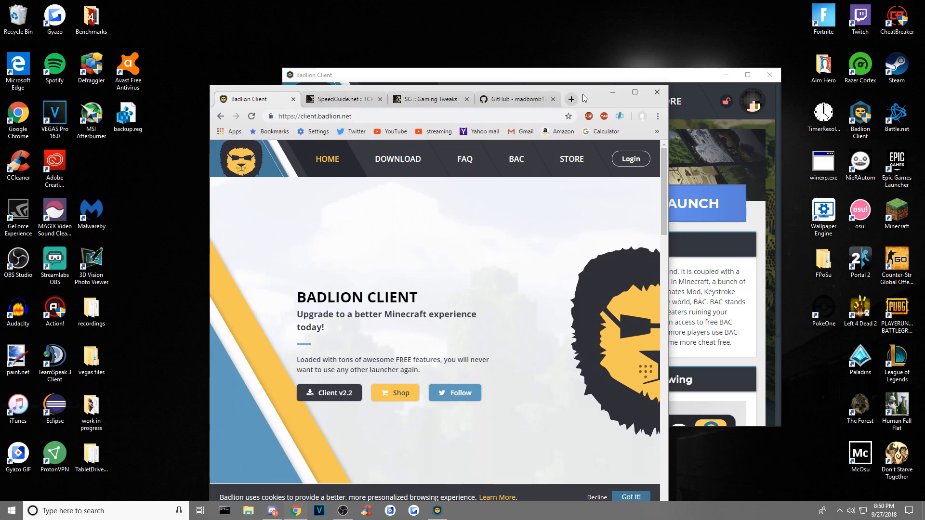
click(612, 92)
click(726, 77)
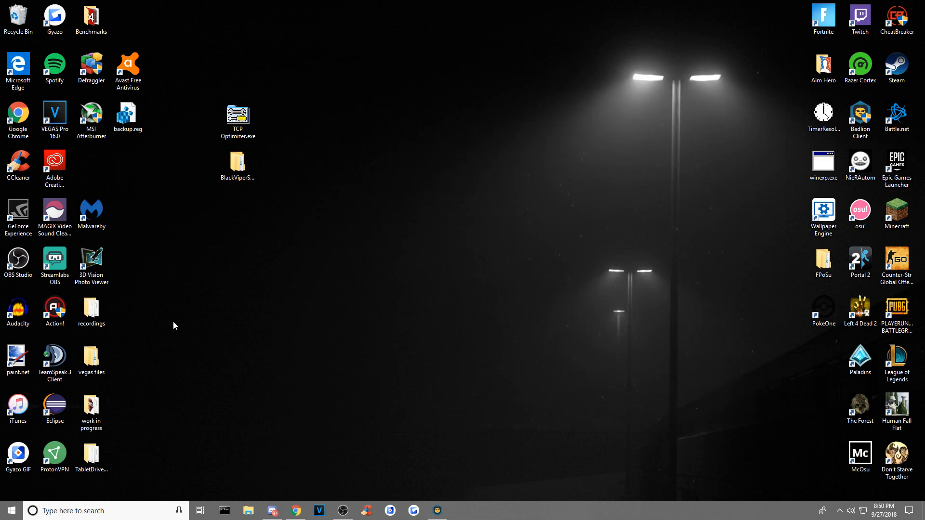
drag(260, 356, 525, 178)
click(12, 511)
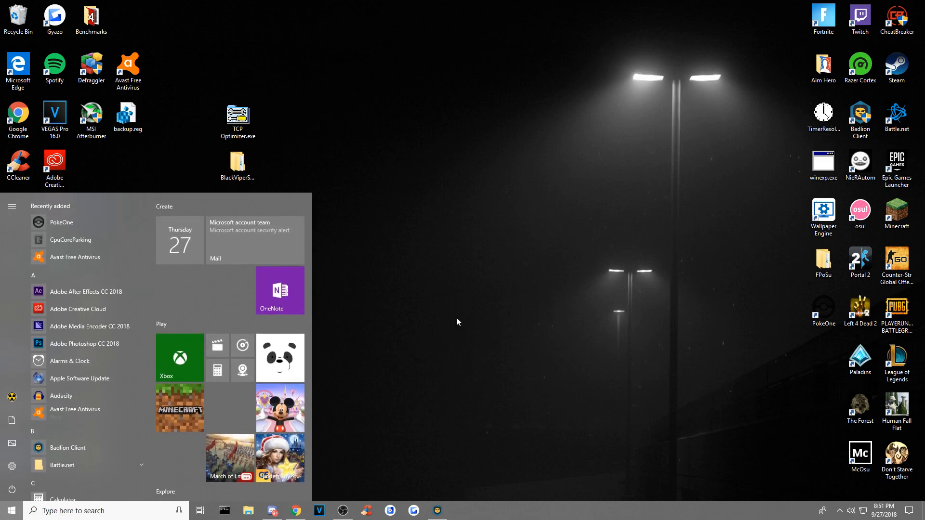
click(539, 278)
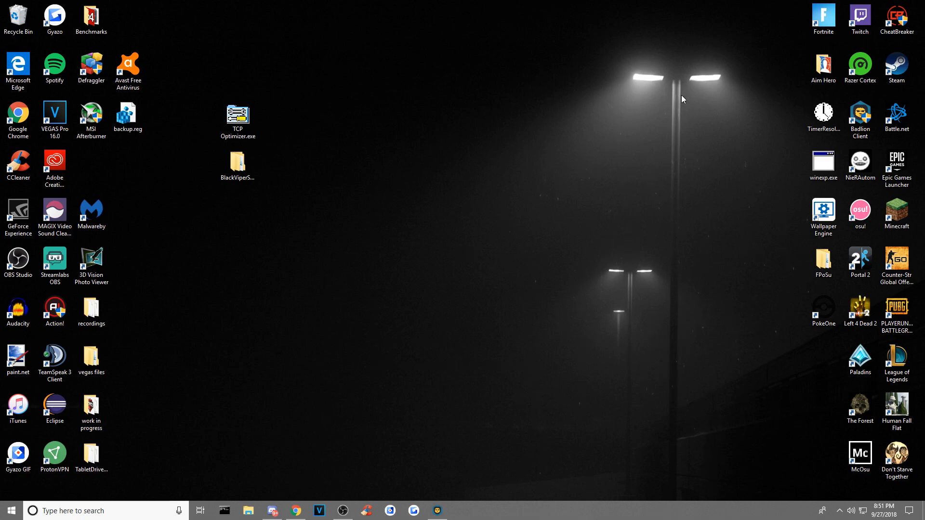
drag(361, 166, 511, 337)
Step: Launch regedit, start a registry export with the Desktop as its location, cancel the export and close Registry Editor
key(super+r)
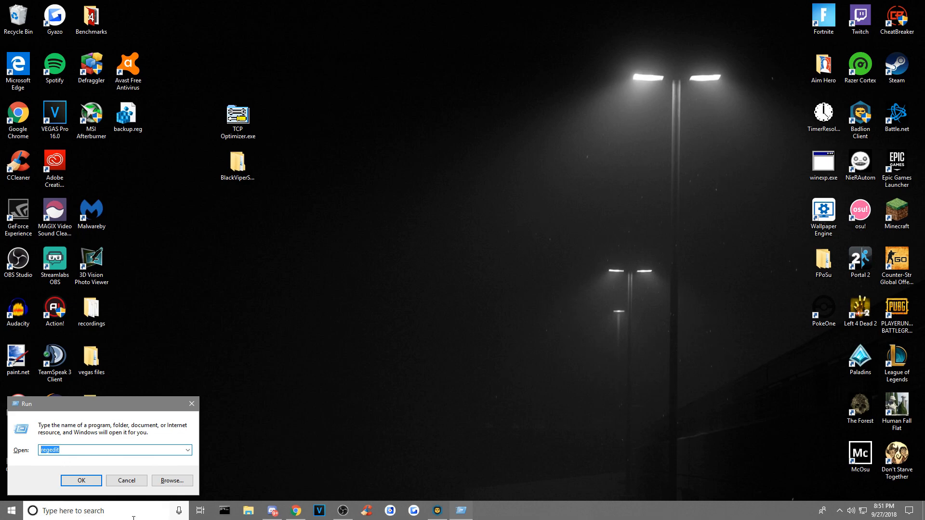
click(92, 481)
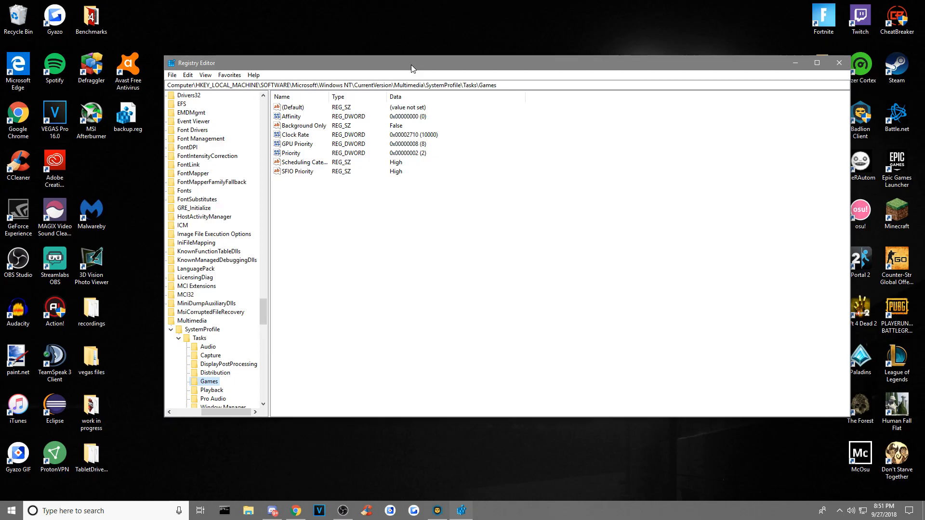
click(172, 75)
click(183, 98)
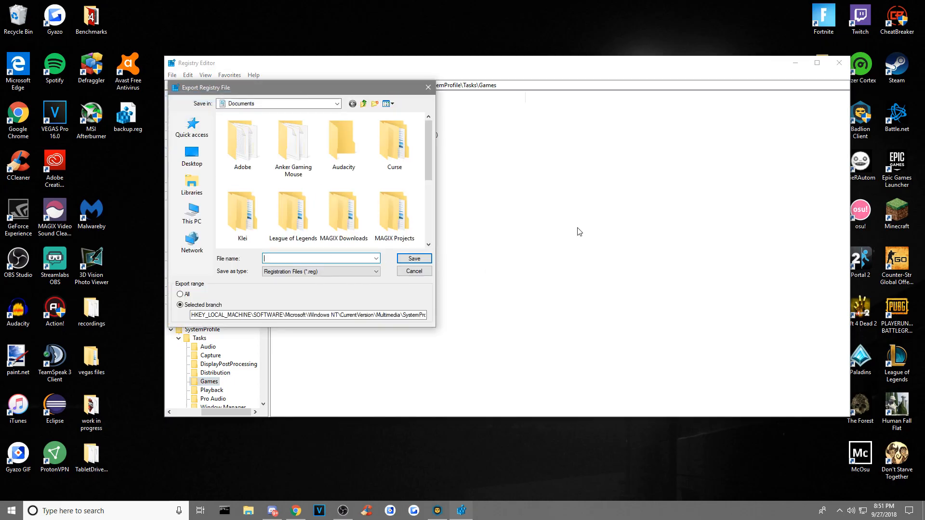
click(195, 160)
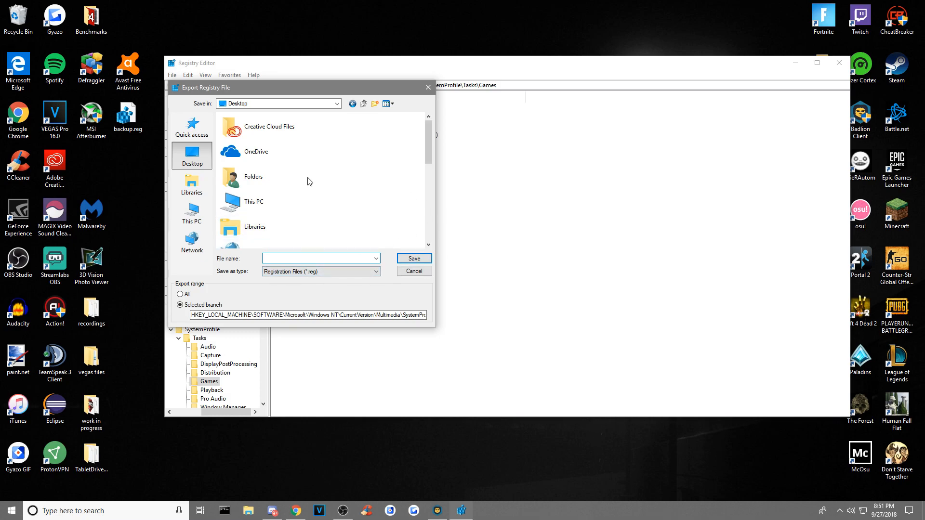
click(428, 87)
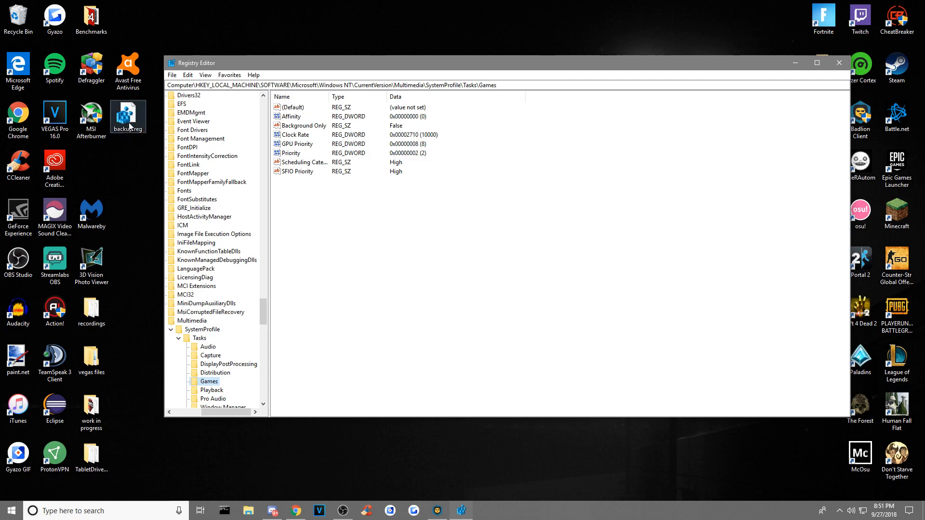
click(839, 62)
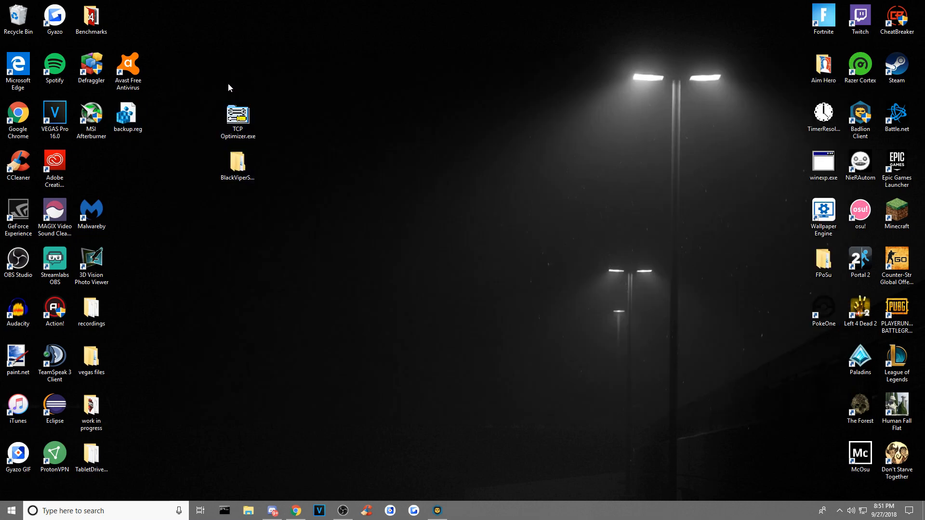
Step: Switch to Chrome, view the SpeedGuide TCP Optimizer downloads page in a maximized window, and minimize the browser
drag(325, 344, 543, 142)
drag(392, 387, 653, 169)
click(296, 511)
click(340, 99)
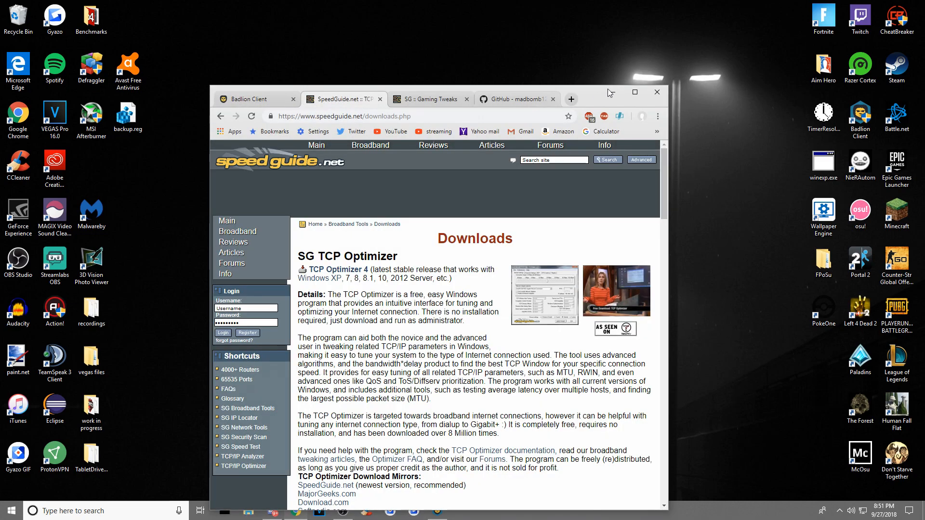
double_click(581, 97)
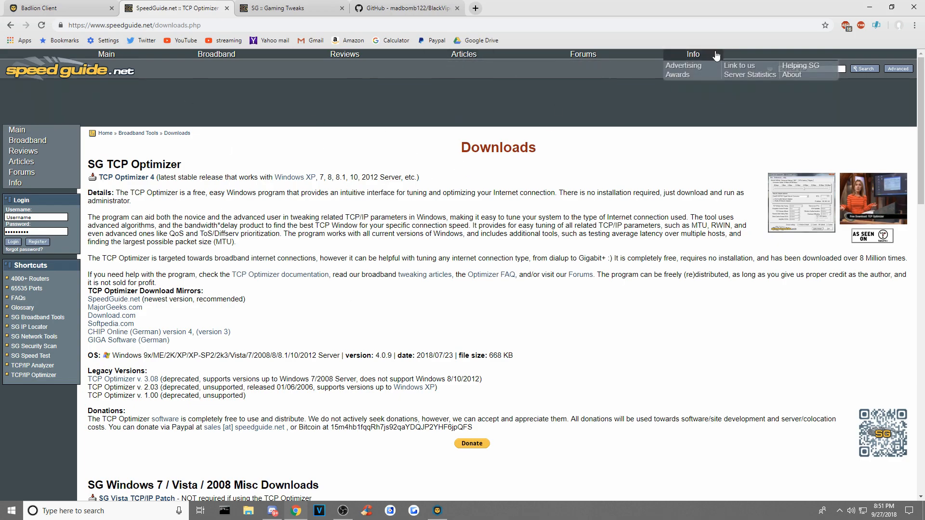
click(870, 8)
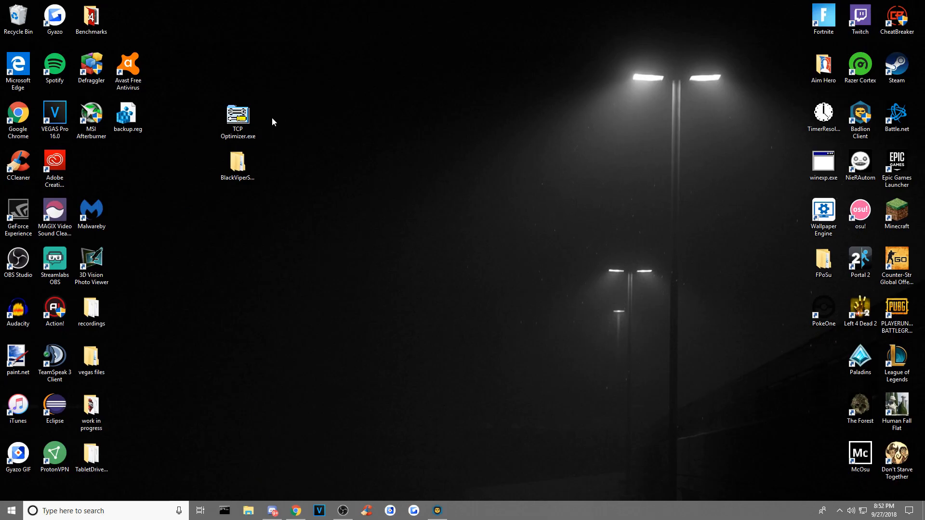
Step: Move TCP Optimizer.exe to a free spot on the desktop, launch it, and shift its window slightly
drag(237, 118, 384, 121)
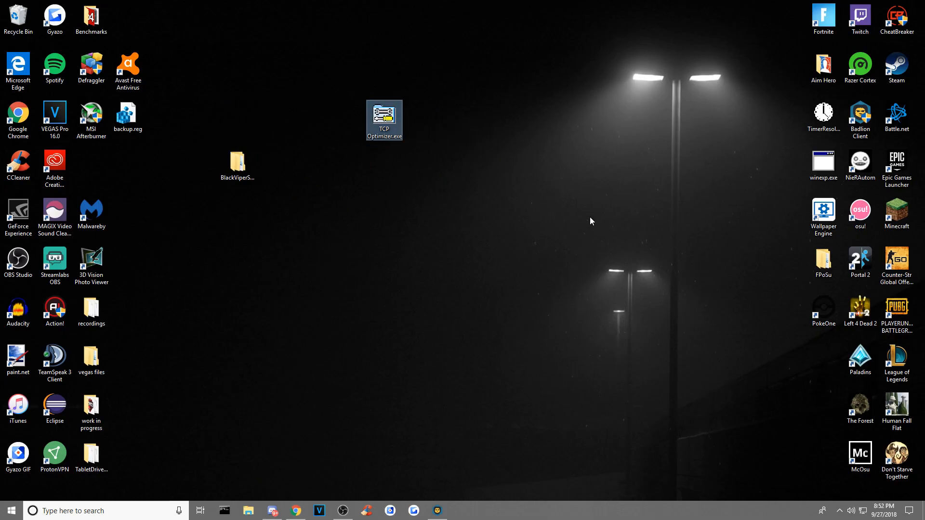
right_click(383, 115)
click(274, 136)
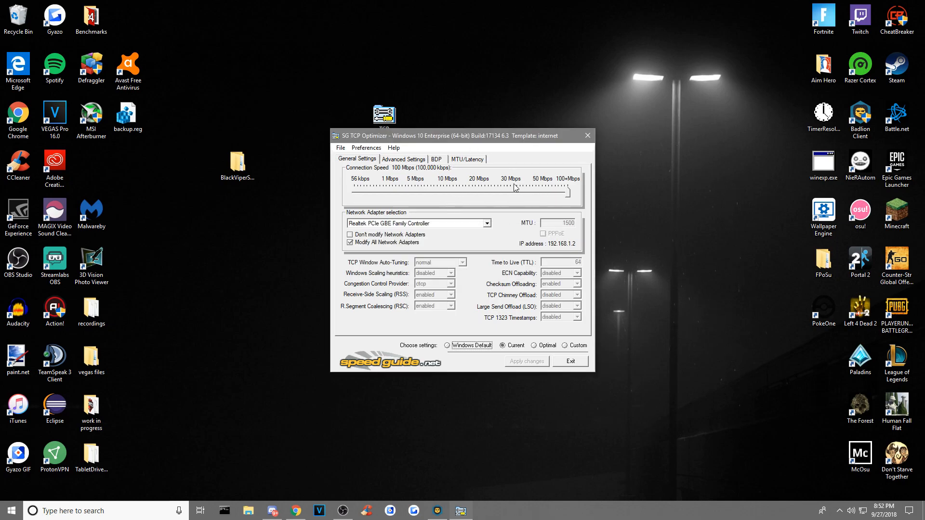
drag(467, 140, 458, 128)
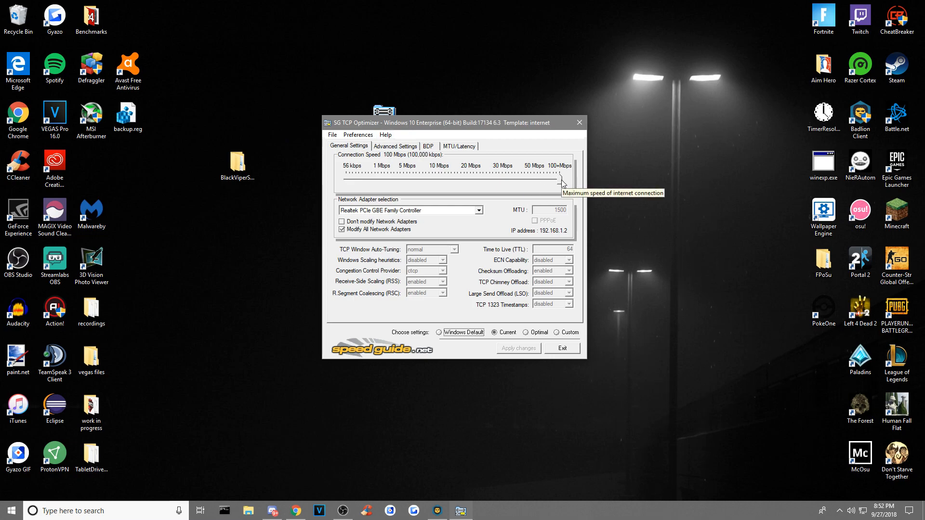
Step: Set TCP Optimizer's connection speed to 100+ Mbps, choose the Optimal settings, and exit without applying them
mouse_move(561, 182)
mouse_down()
mouse_move(413, 180)
mouse_move(567, 189)
mouse_up()
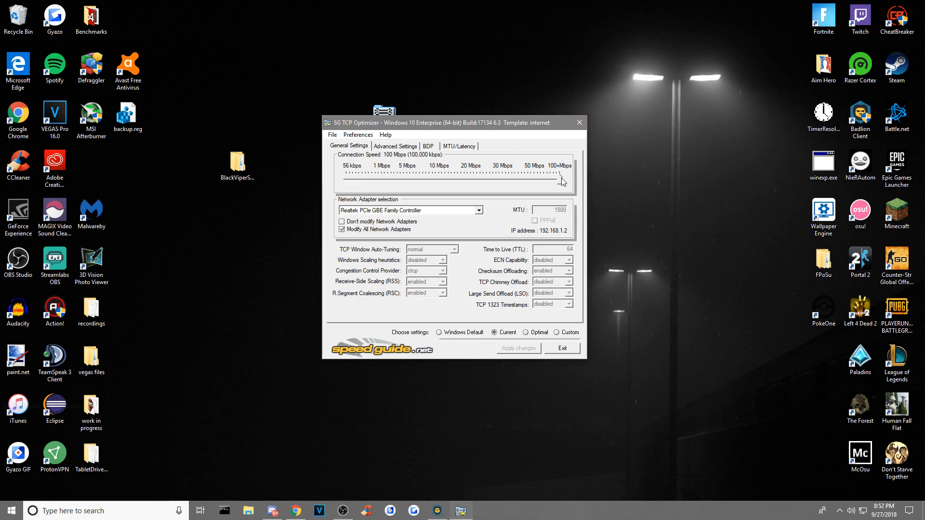
drag(562, 182, 498, 184)
drag(498, 180, 576, 176)
click(530, 334)
click(563, 348)
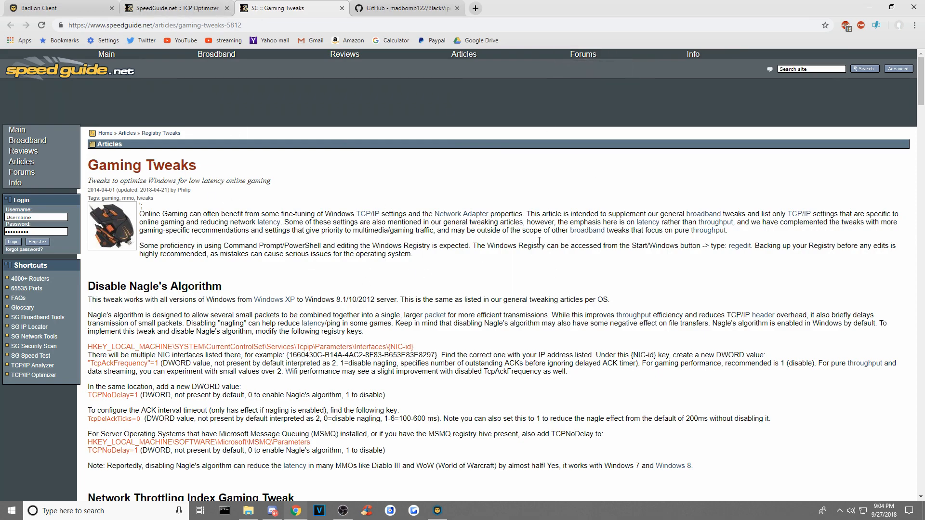
Step: Check the SpeedGuide TCP Optimizer downloads page and return to the Gaming Tweaks article
mouse_move(191, 53)
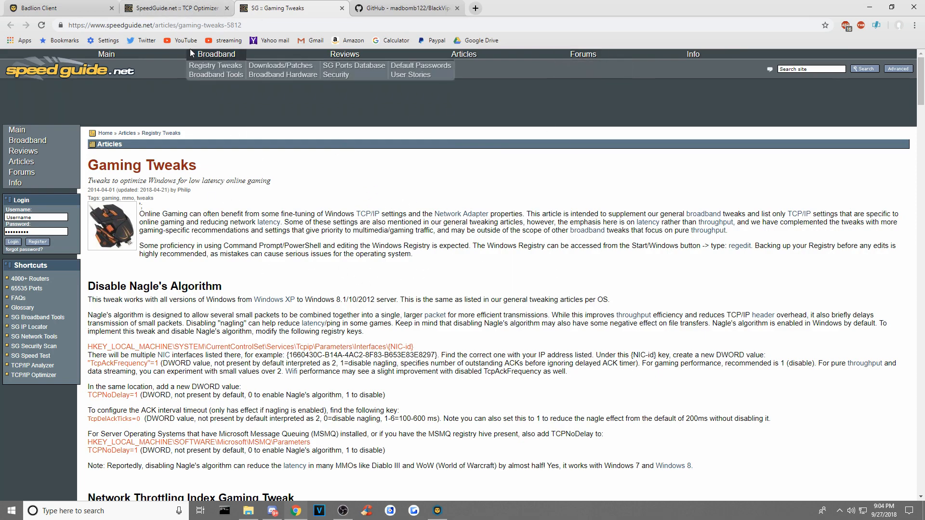
click(176, 8)
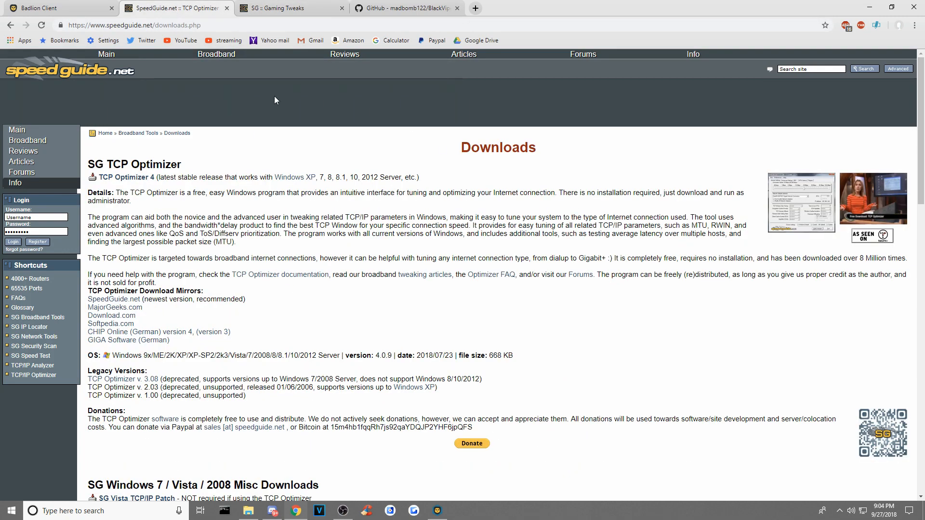
click(280, 9)
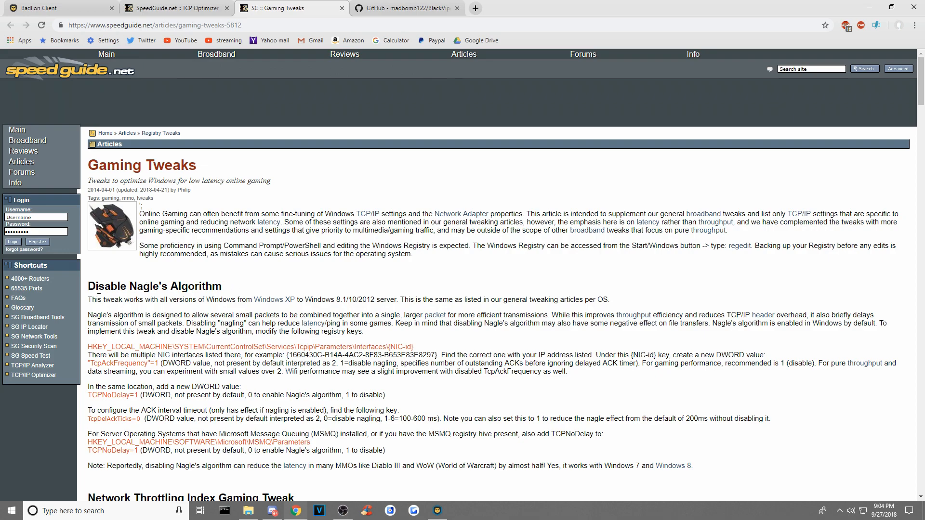
Step: Read through the Gaming Tweaks article's sections on Nagle's algorithm, network throttling, system responsiveness, LargeSystemCache, RSC and LSO
scroll(419, 259, down, 3)
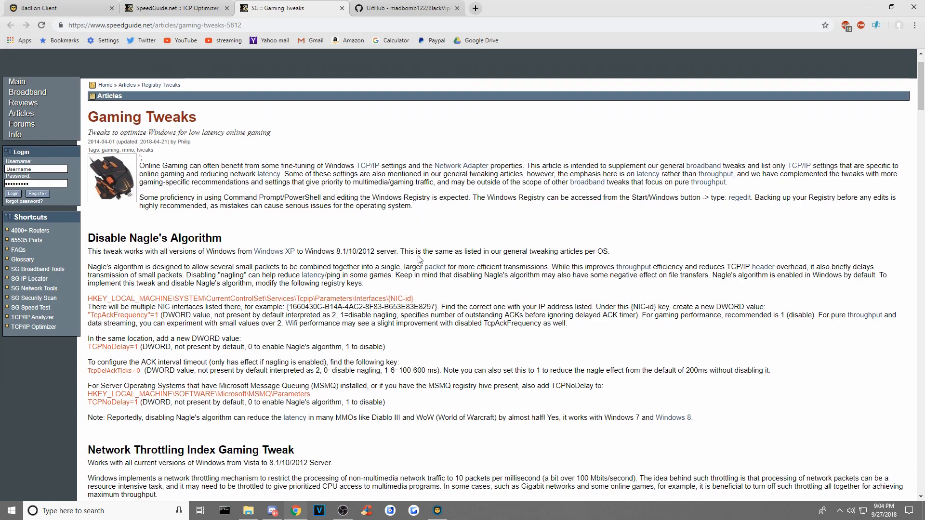
scroll(420, 260, down, 20)
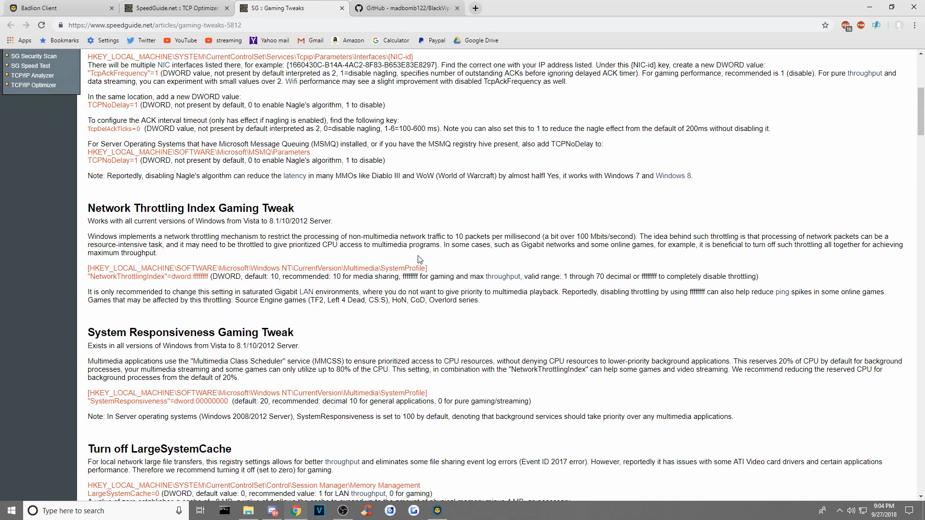
scroll(419, 256, down, 16)
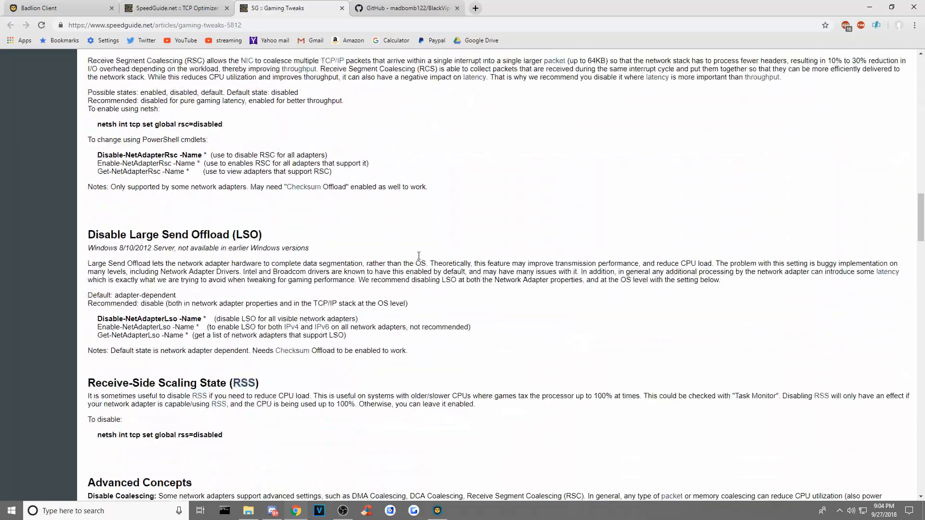
scroll(419, 256, up, 20)
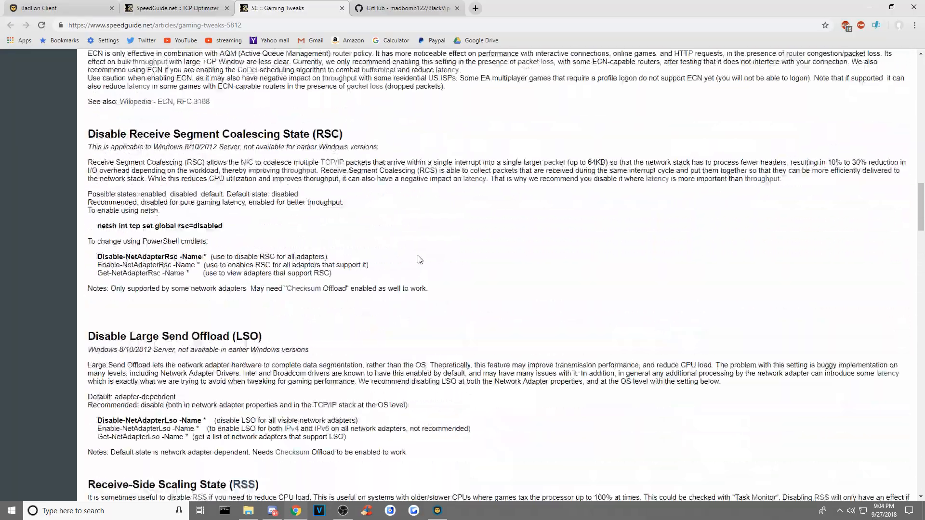
scroll(419, 259, up, 9)
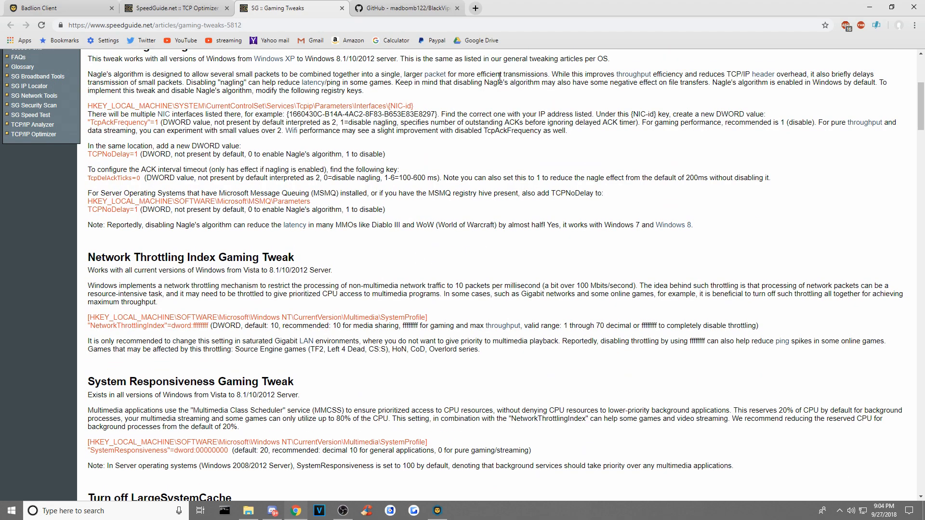
scroll(387, 131, up, 2)
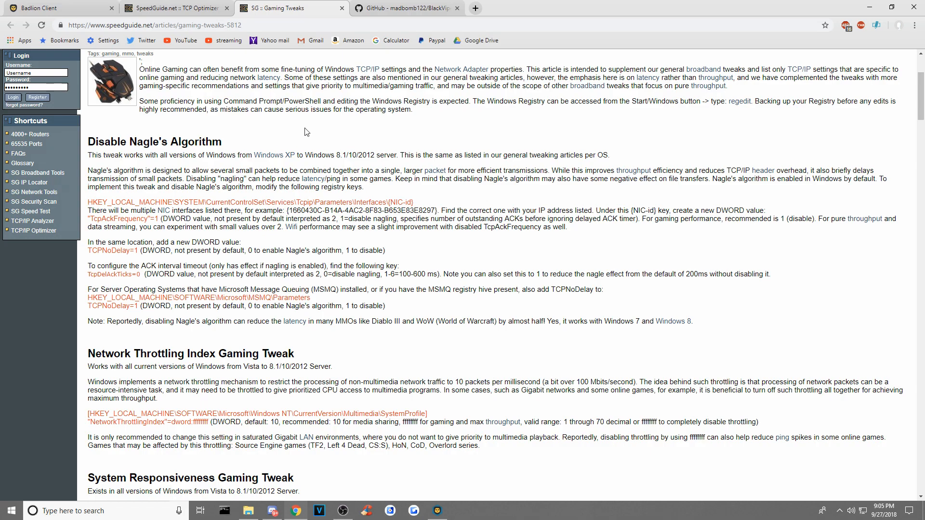
scroll(559, 200, down, 5)
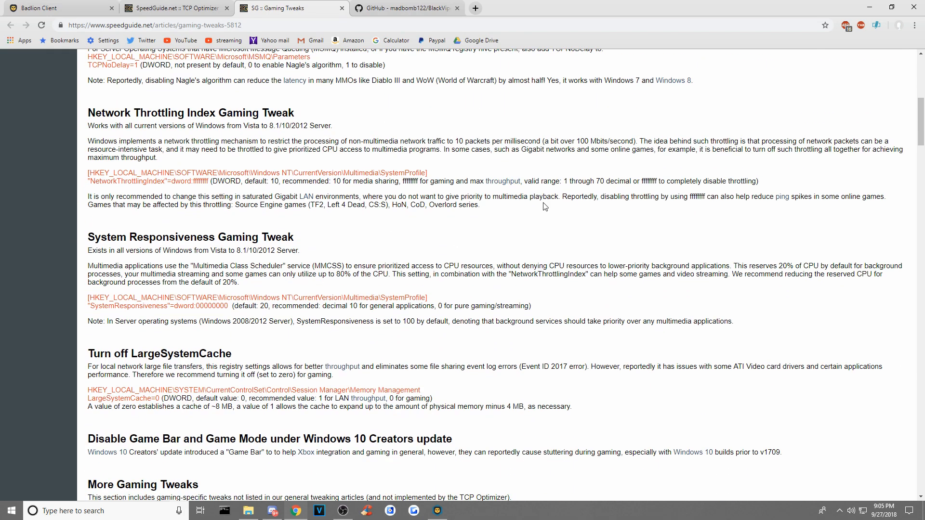
scroll(482, 241, down, 3)
scroll(366, 285, up, 8)
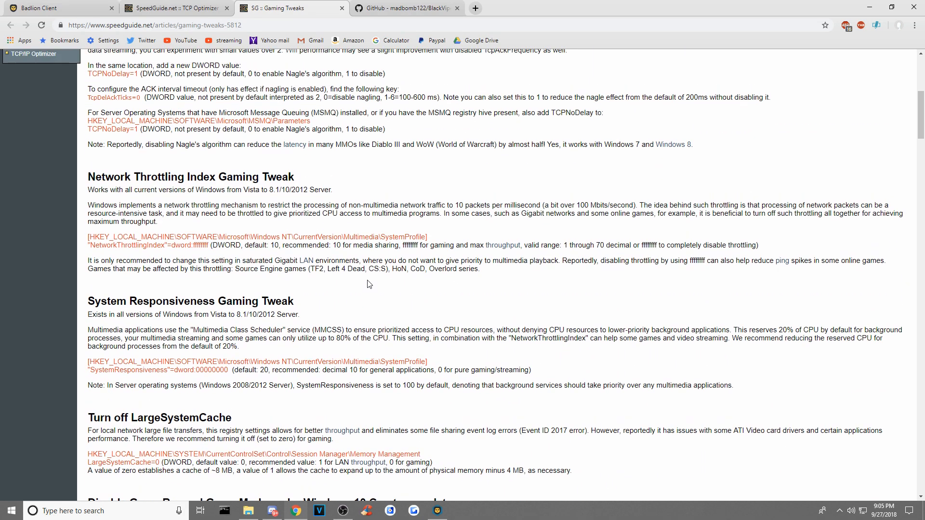
Step: Minimize the browser showing the Gaming Tweaks article and open the Registry Editor by running regedit
scroll(335, 303, up, 3)
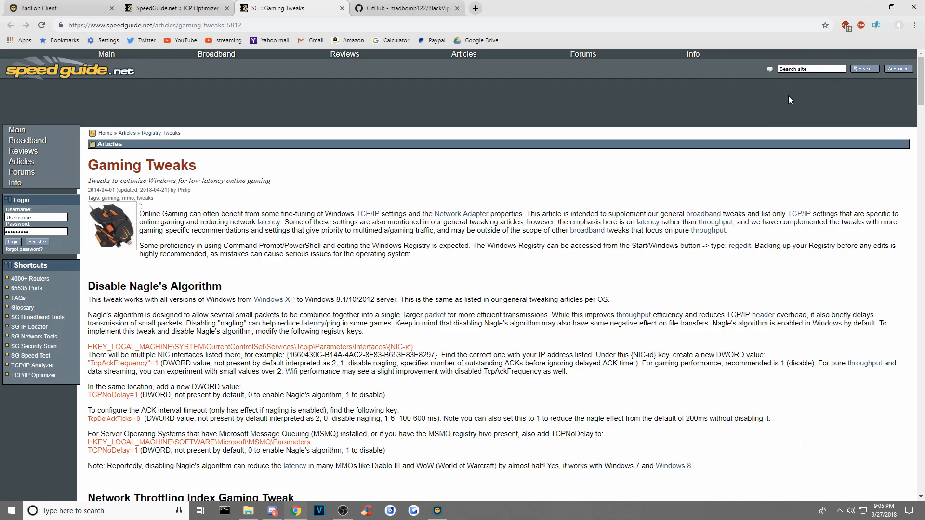
click(870, 7)
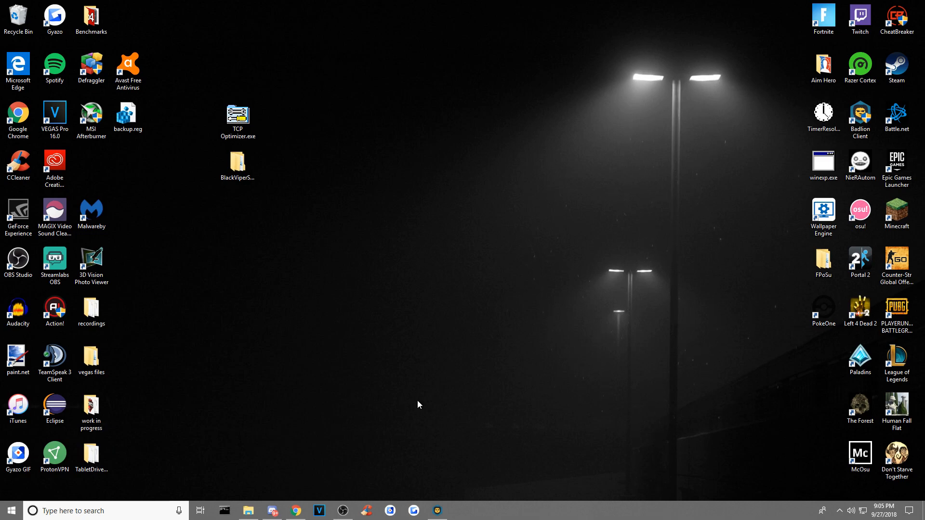
key(super+r)
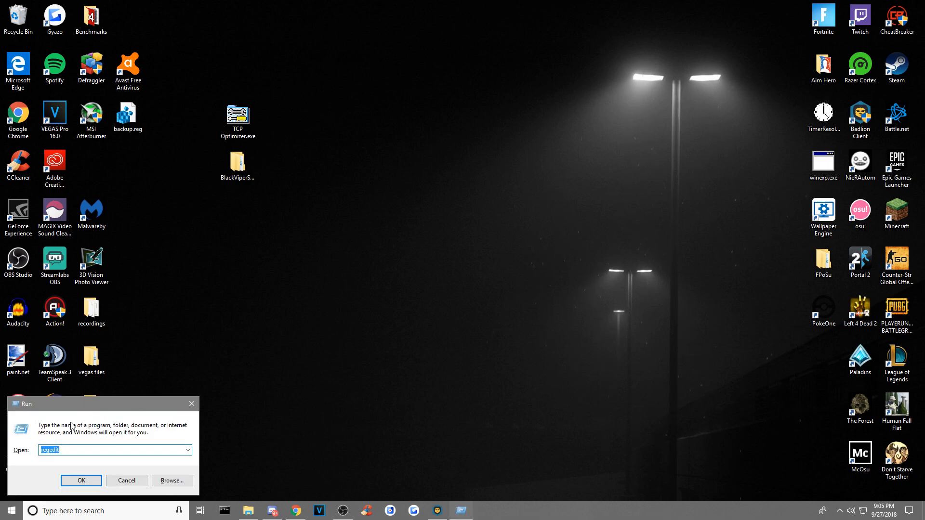
click(87, 480)
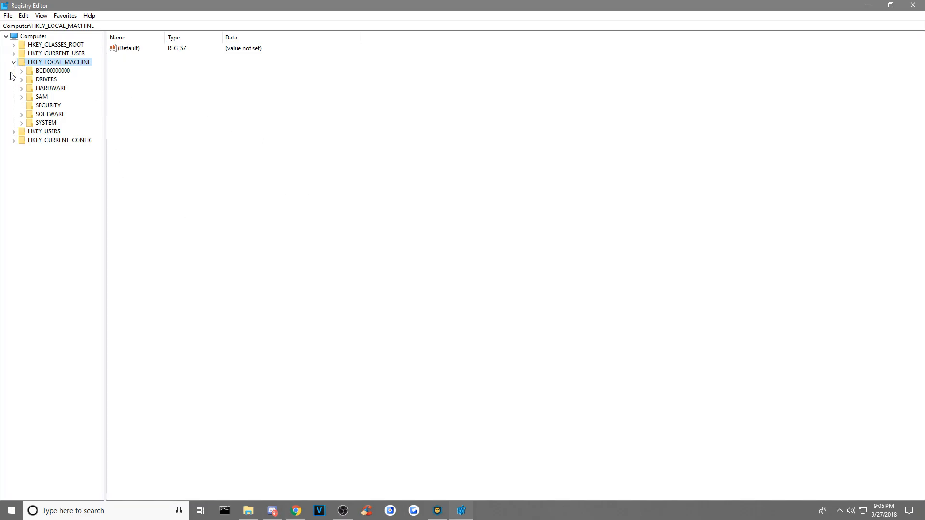
Step: Expand the registry tree down to HKEY_LOCAL_MACHINE\SYSTEM\CurrentControlSet\Services\Tcpip\Parameters\Interfaces
click(13, 61)
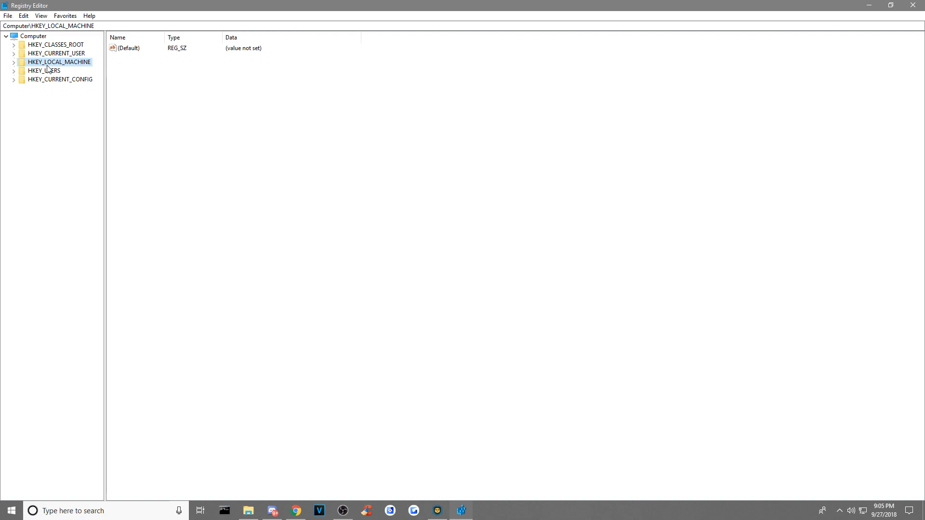
click(14, 62)
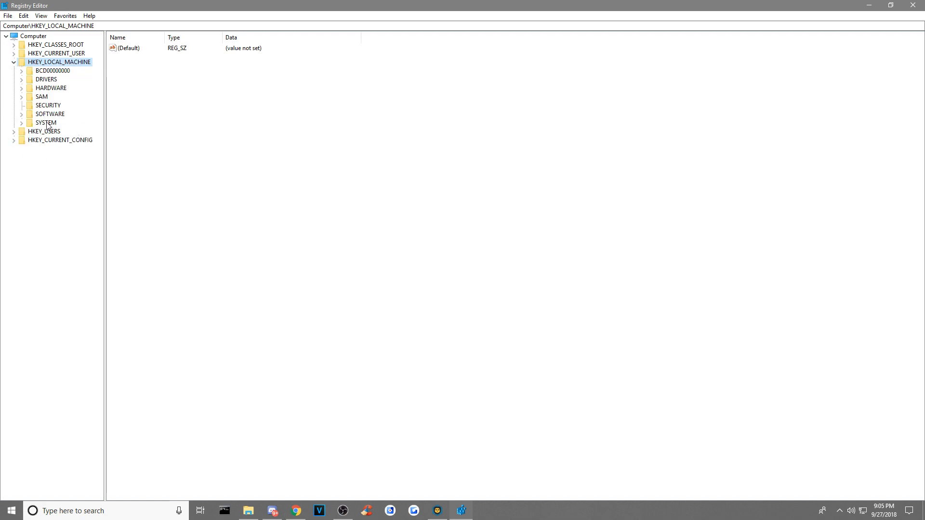
click(21, 124)
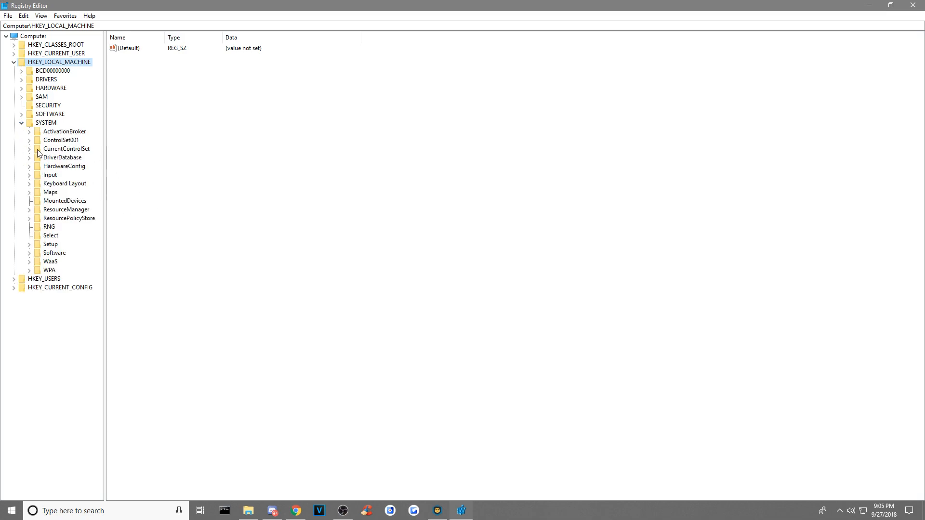
click(30, 149)
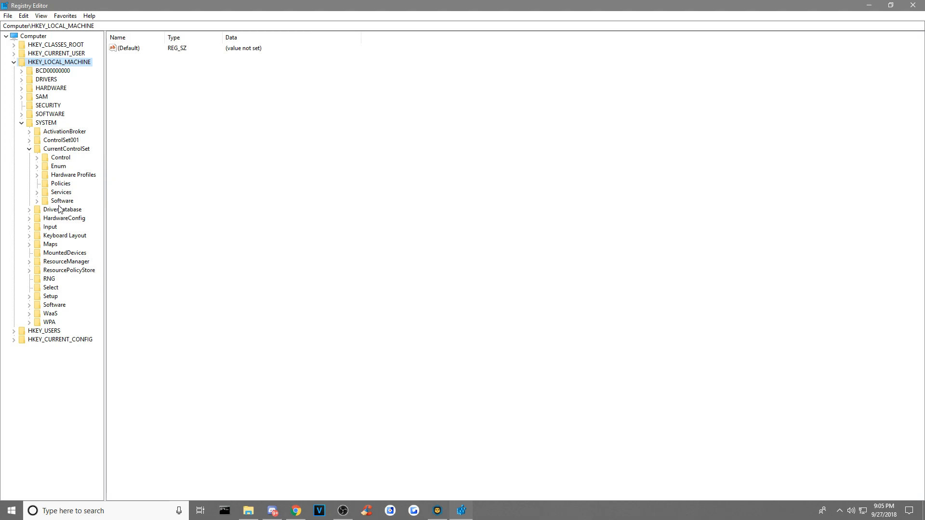
click(37, 192)
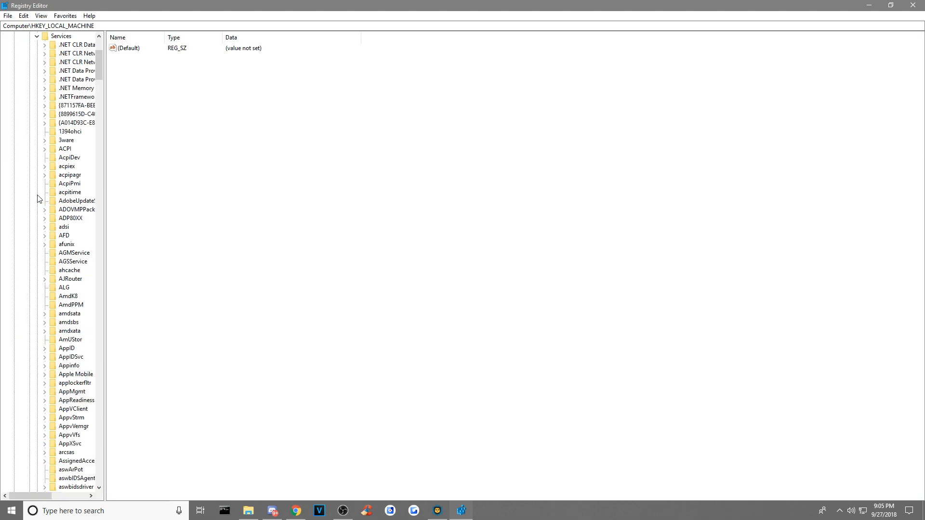
drag(99, 78, 93, 393)
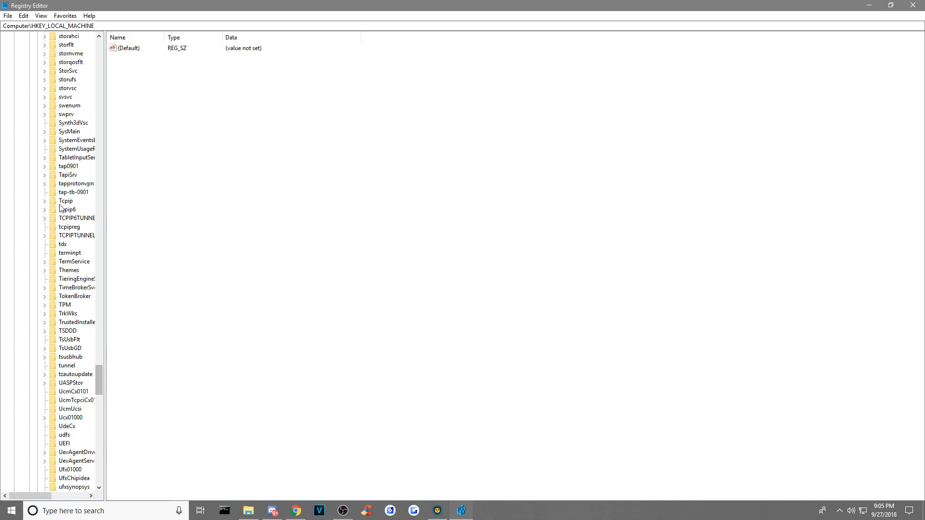
click(44, 201)
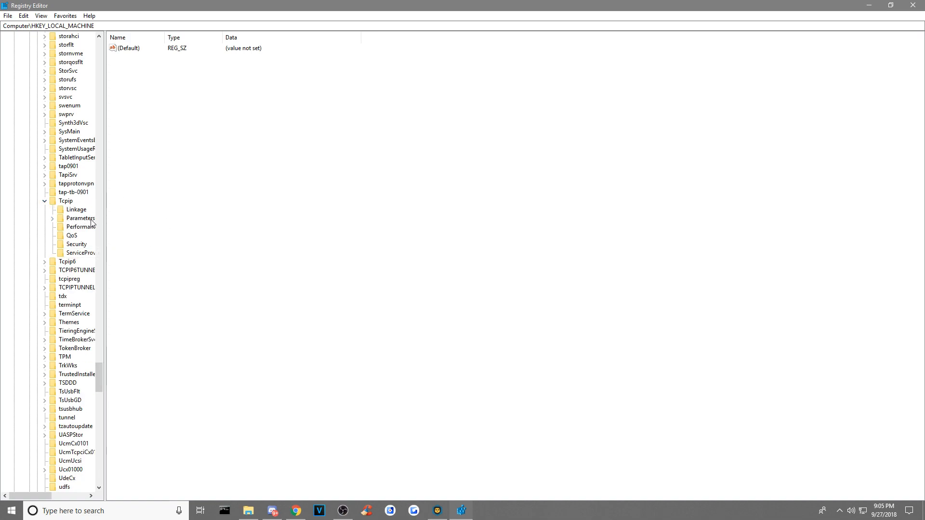
click(52, 219)
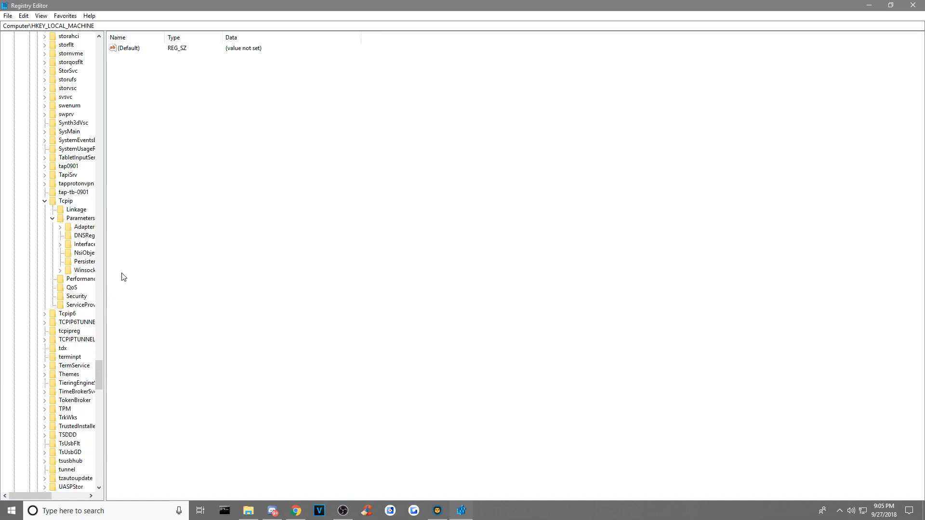
drag(33, 496, 59, 498)
click(40, 245)
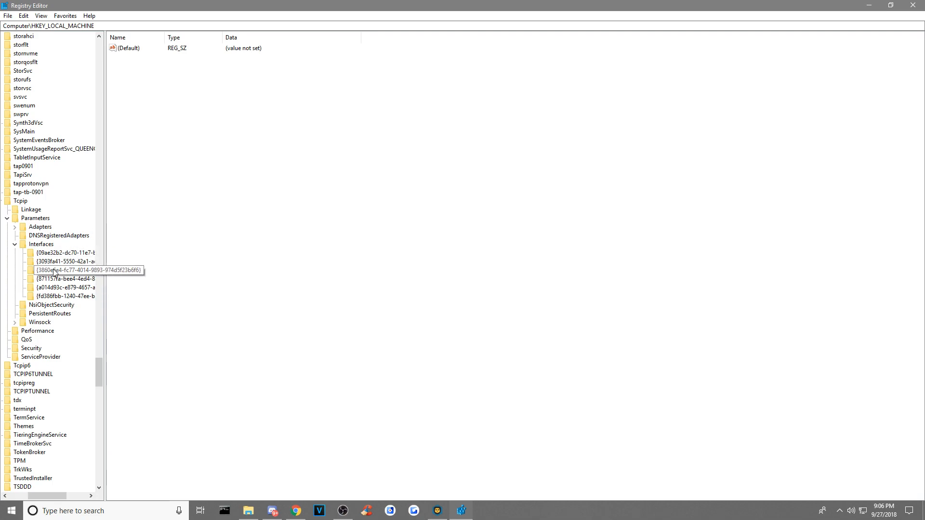
Step: Create a DWORD (32-bit) value named TcpAckFrequency in the first interface key, the one starting with 09ae32b2
click(58, 253)
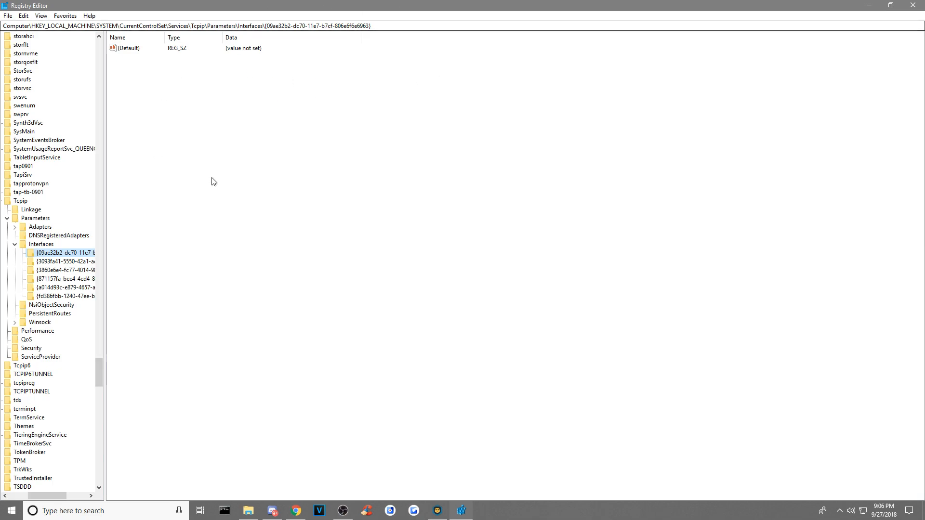
click(75, 270)
click(68, 262)
click(67, 253)
right_click(184, 85)
mouse_move(196, 91)
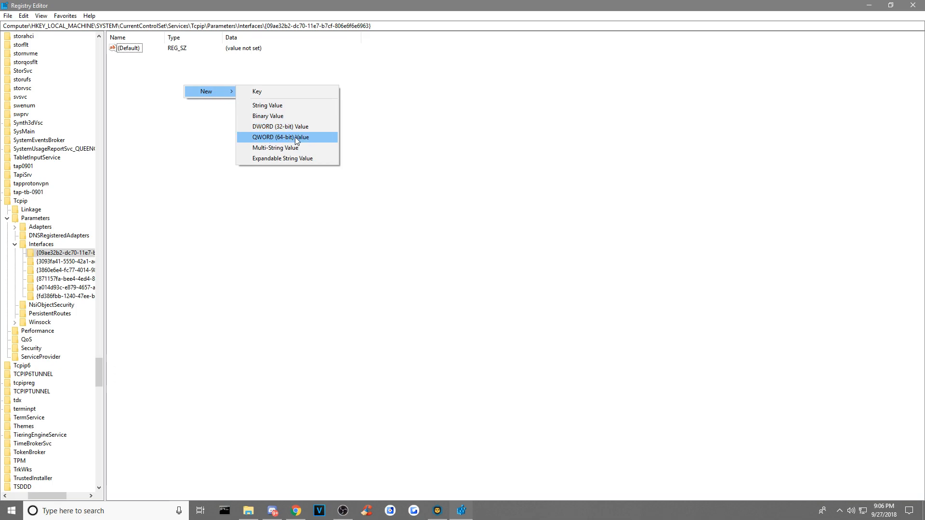
click(276, 127)
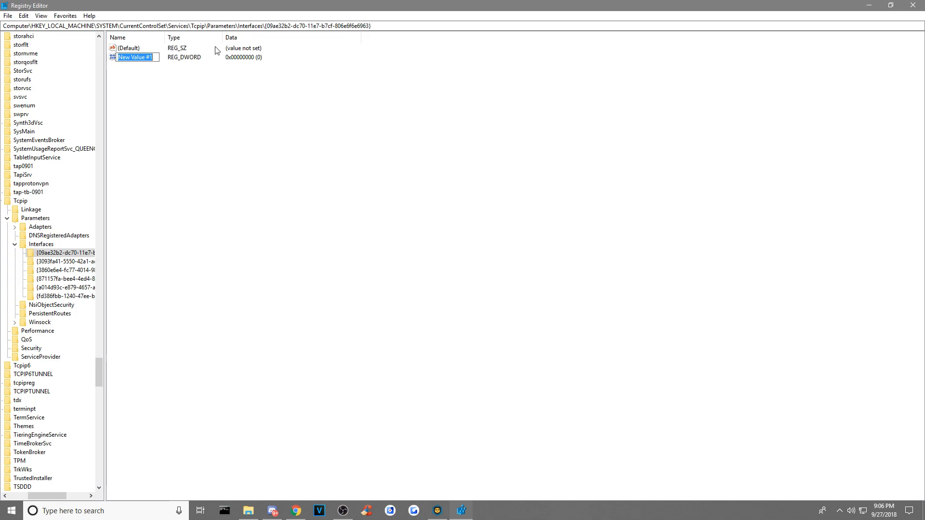
text(TcpAckFrequency)
mouse_move(165, 58)
mouse_down()
mouse_move(99, 65)
mouse_move(162, 58)
mouse_move(127, 56)
mouse_move(116, 57)
mouse_move(172, 64)
mouse_up()
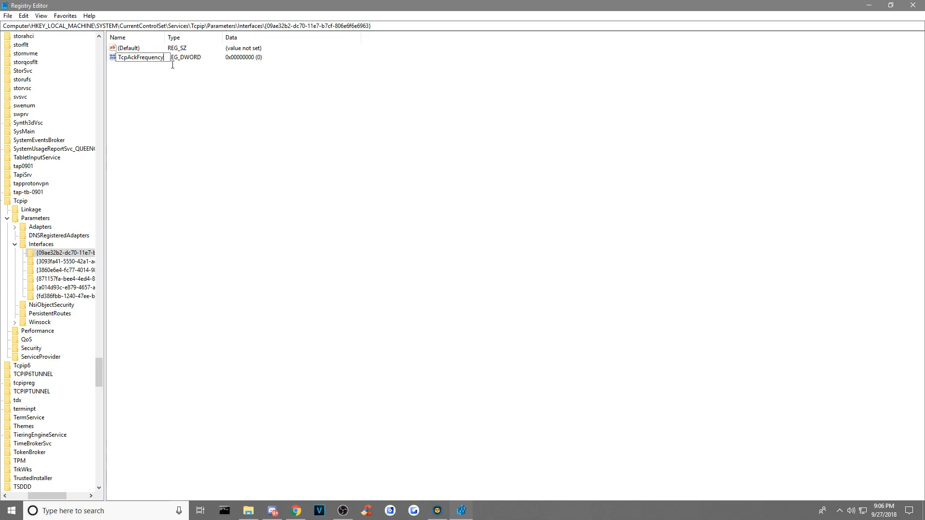
key(Return)
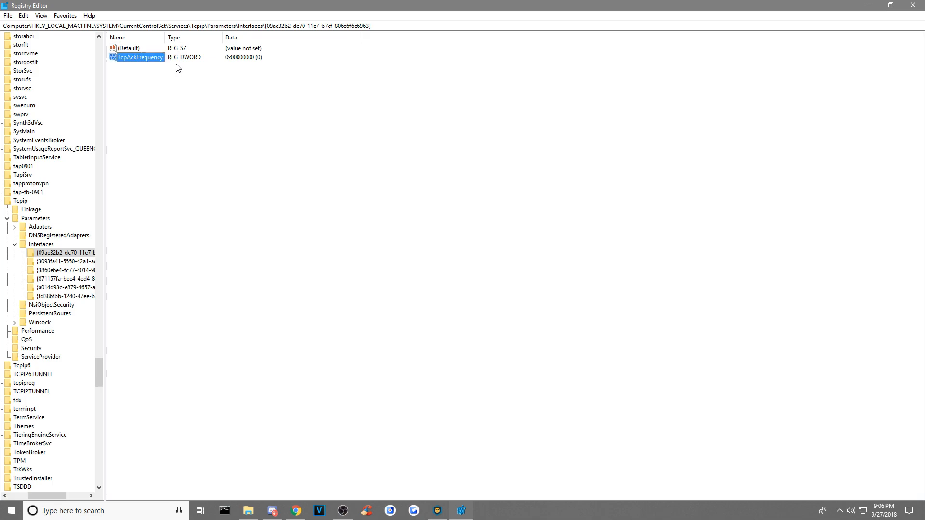
Step: Set the TcpAckFrequency value data to 1
double_click(162, 59)
click(61, 99)
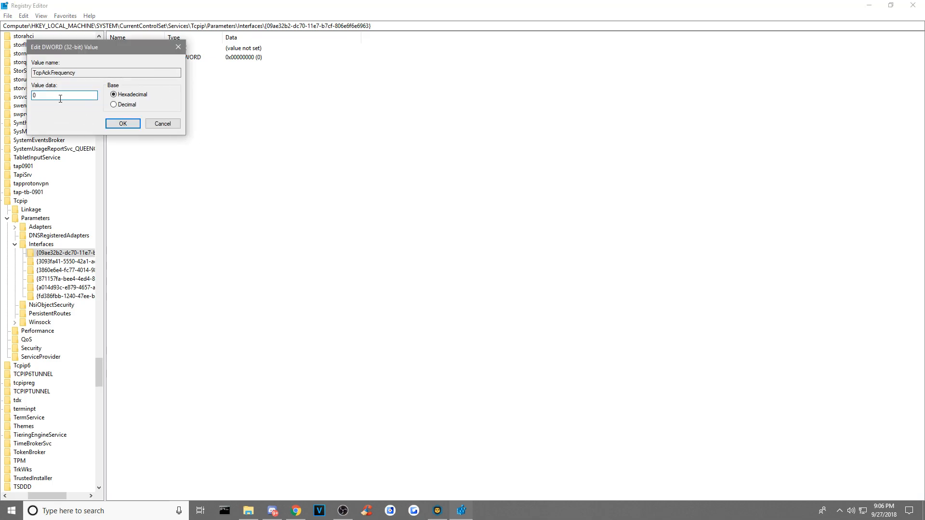
text(1)
click(124, 124)
Step: Add a DWORD (32-bit) value named TCPNoDelay to the same interface key and set its data to 1
right_click(144, 104)
mouse_move(151, 107)
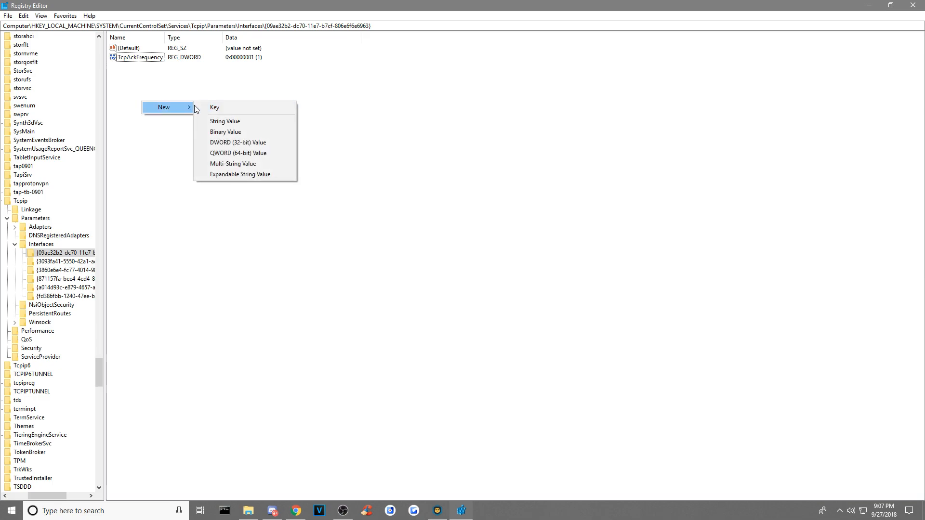
click(239, 142)
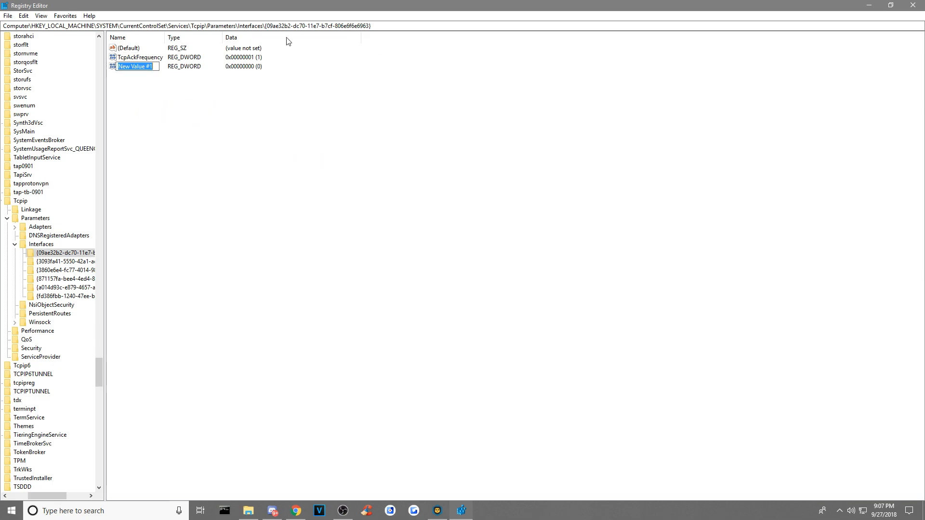
text(TCPNoDelay)
drag(156, 69, 114, 68)
key(Return)
double_click(149, 71)
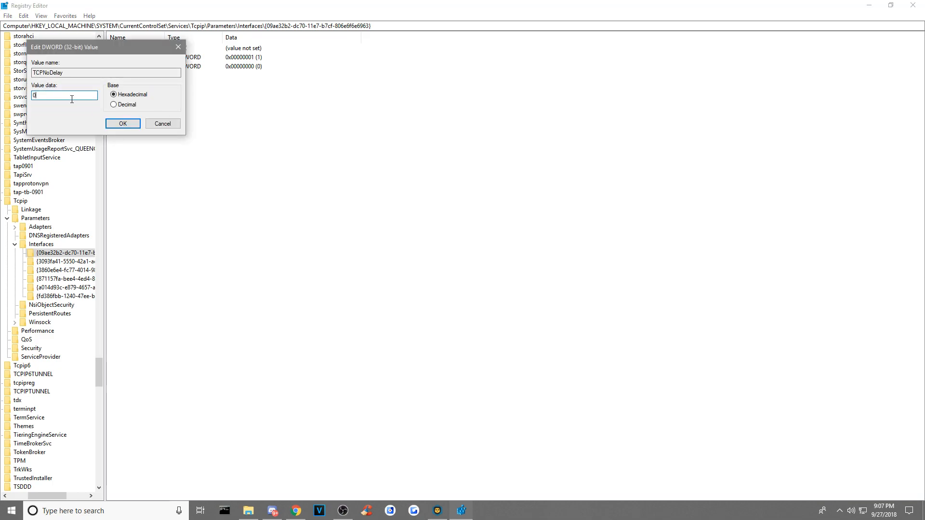
click(123, 124)
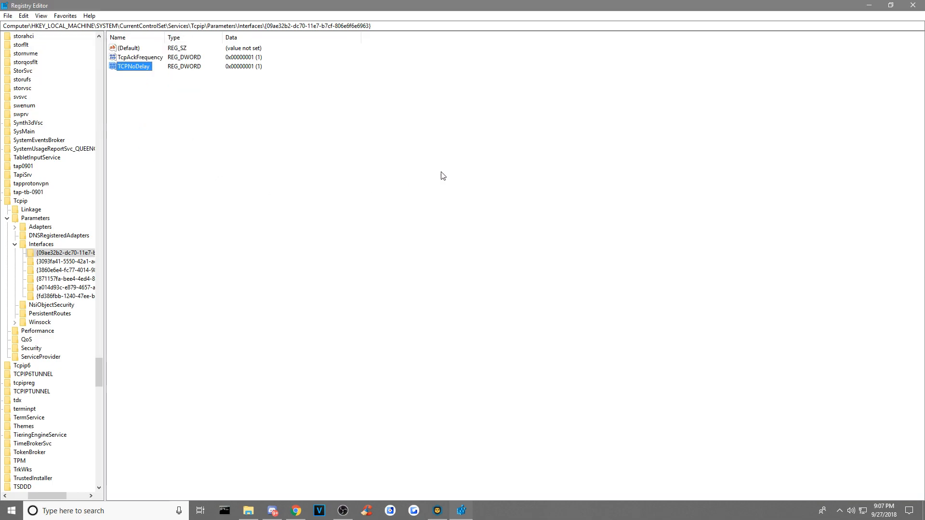
Step: Add a DWORD (32-bit) value named TcpDelAckTicks to the same interface key, keeping its default data of 0
right_click(161, 97)
mouse_move(180, 102)
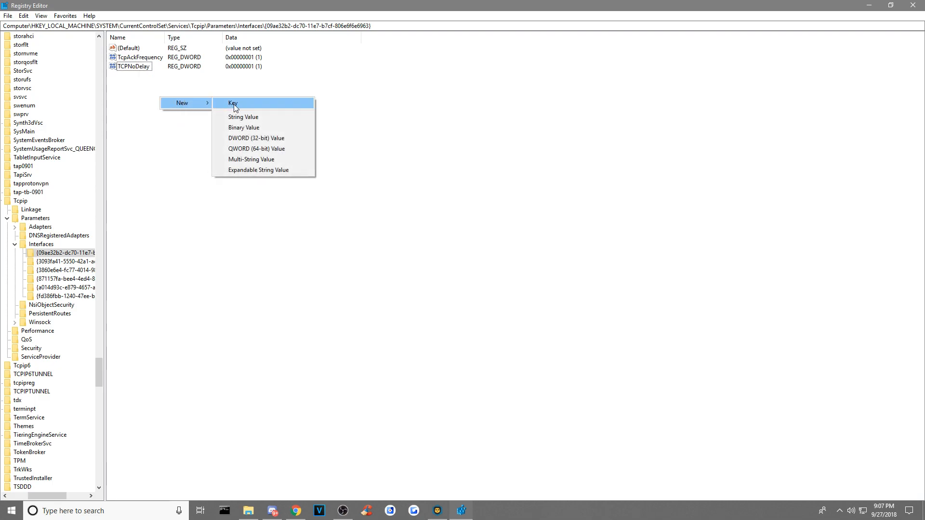
click(255, 138)
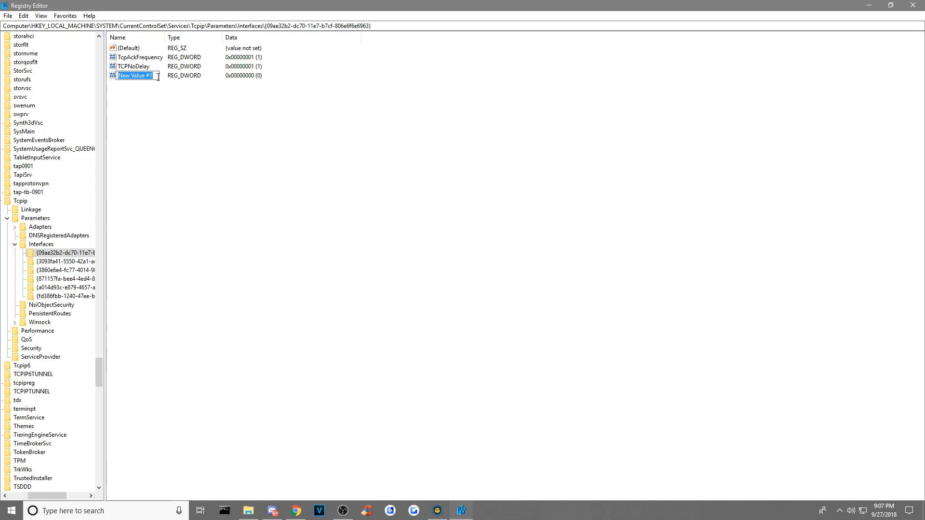
text(Tcv)
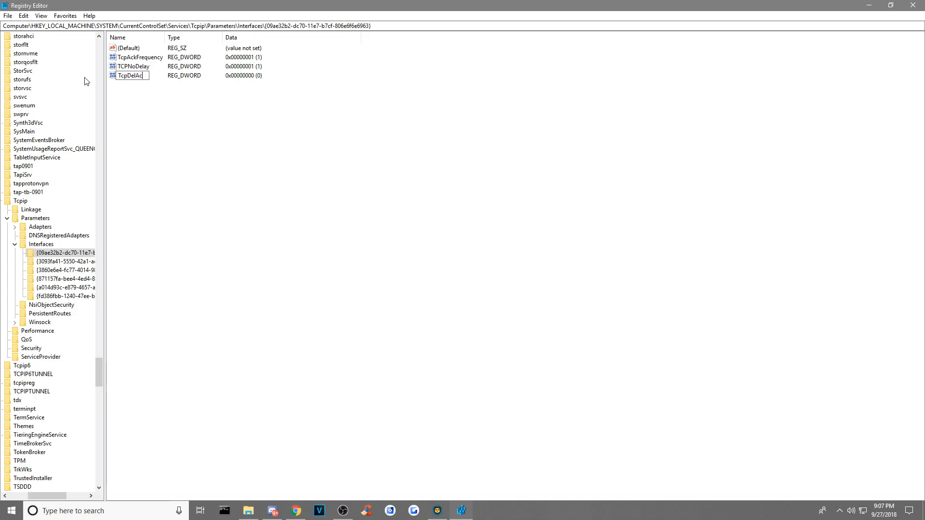
text(DelAckTicks)
key(ctrl+a)
key(Return)
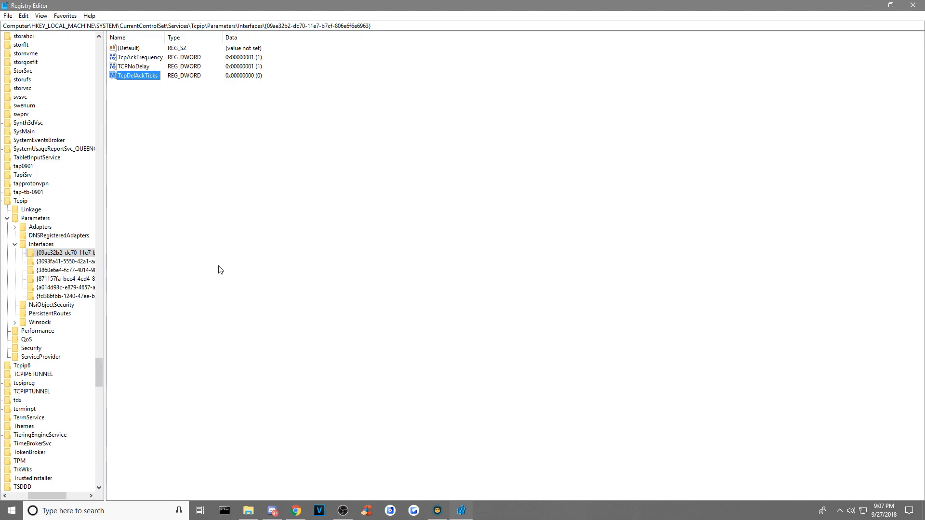
Step: Check the TcpAckFrequency, TcpDelAckTicks and TCPNoDelay entries in the remaining interface keys under Interfaces
click(57, 264)
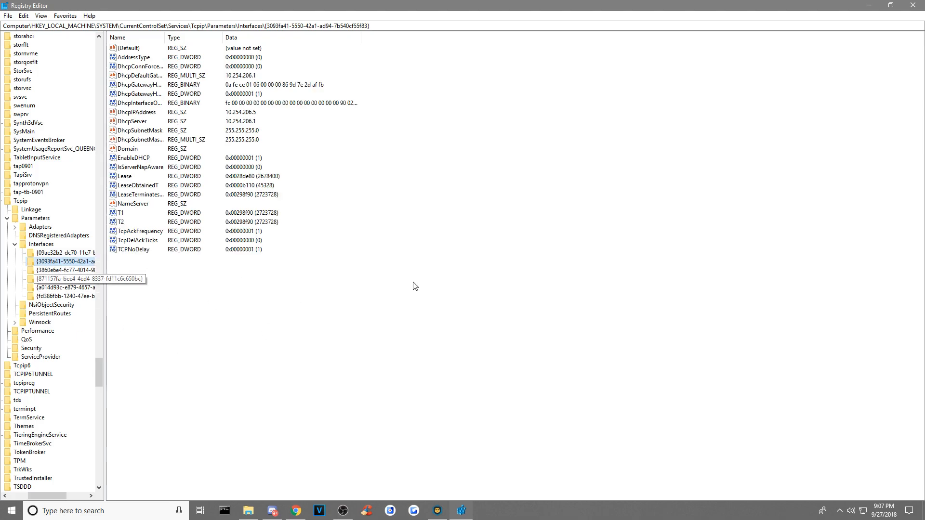
drag(159, 285, 144, 265)
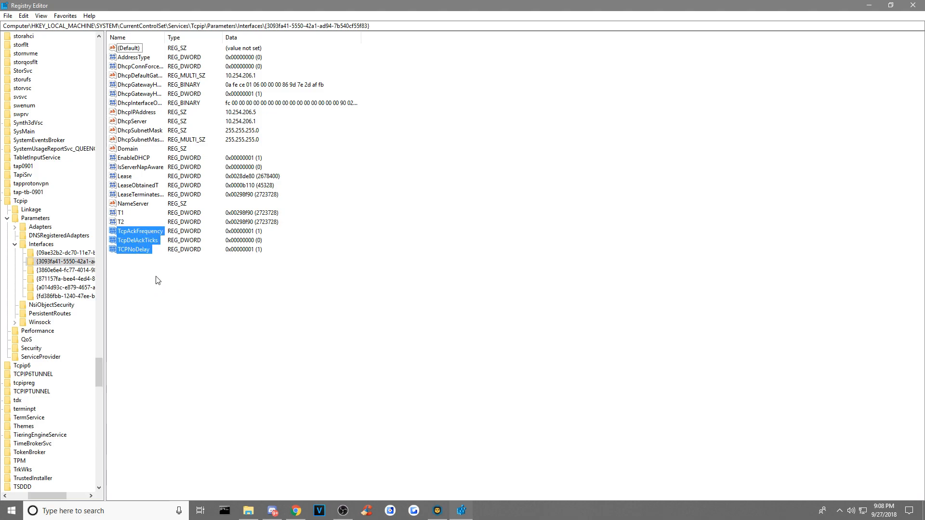
click(155, 279)
key(Tab)
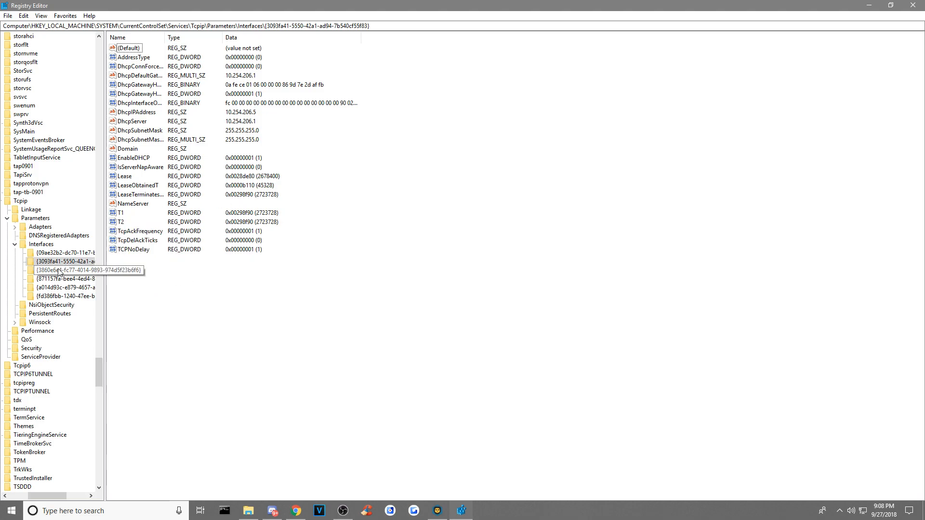
key(Down)
key(Down)
key(Down)
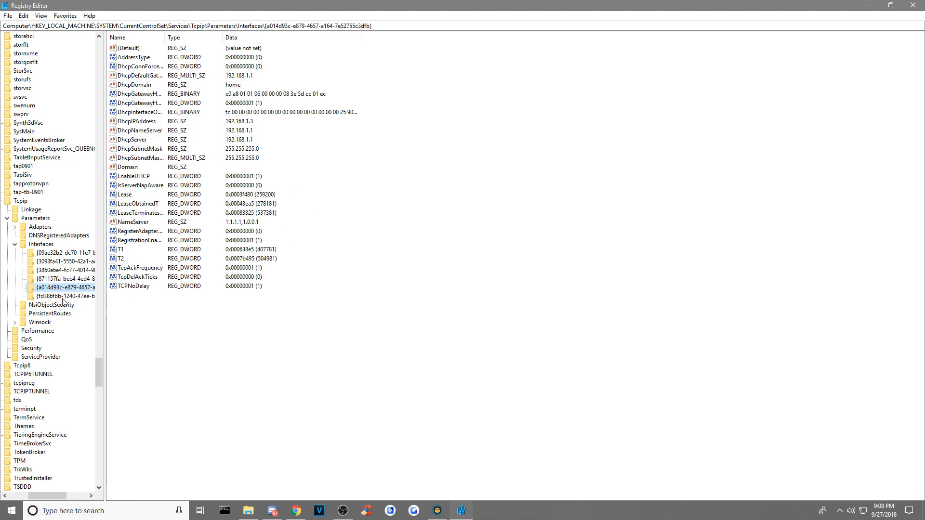
key(Down)
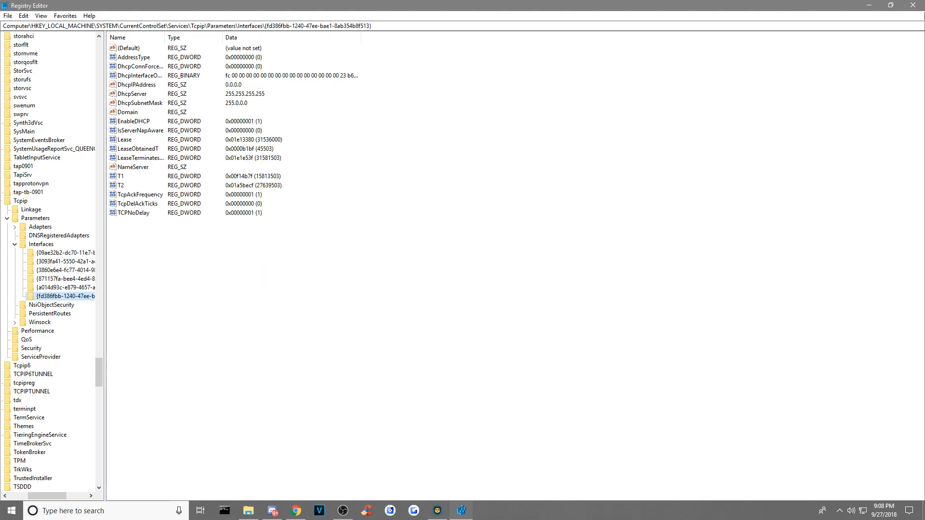
Step: Close the Registry Editor and switch to Chrome to view the BlackViperScript repository page on GitHub
click(913, 5)
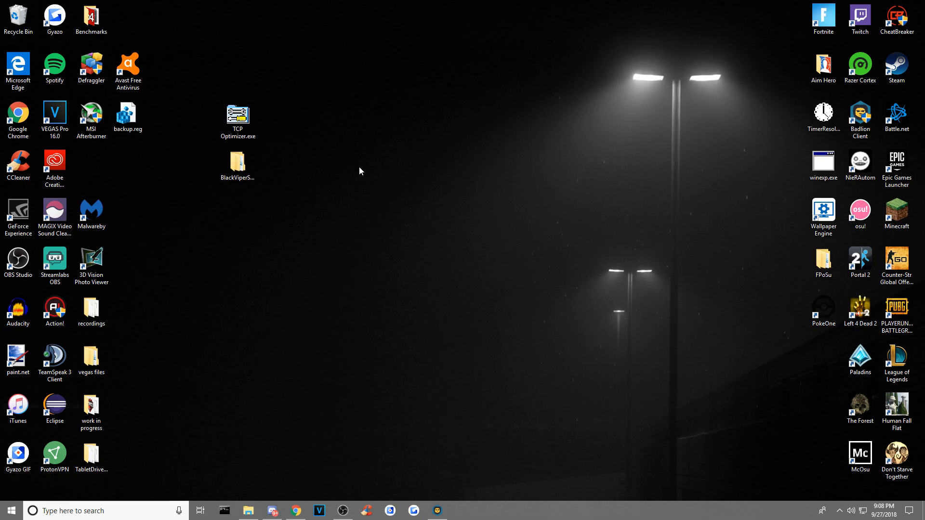
key(alt+Tab)
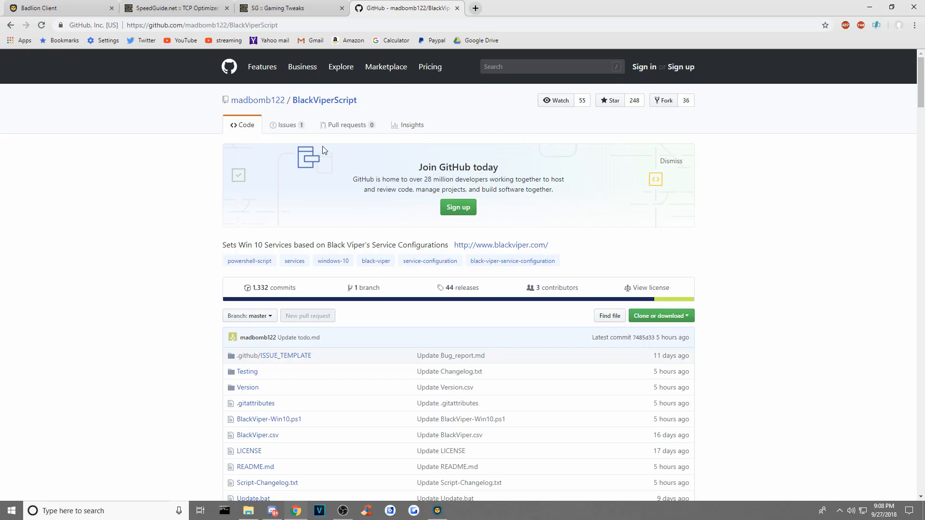
drag(207, 106, 771, 408)
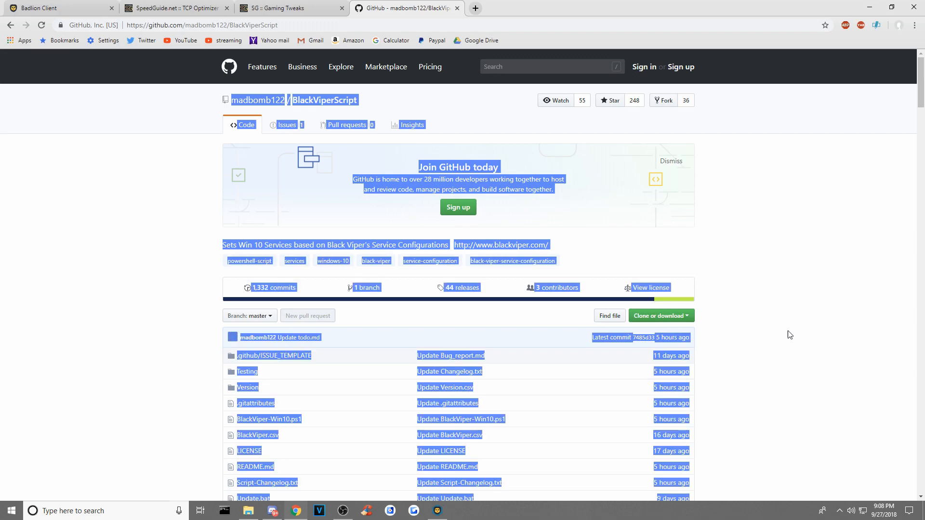
Step: Look through the BlackViperScript repository's README, including its description and requirements
click(829, 307)
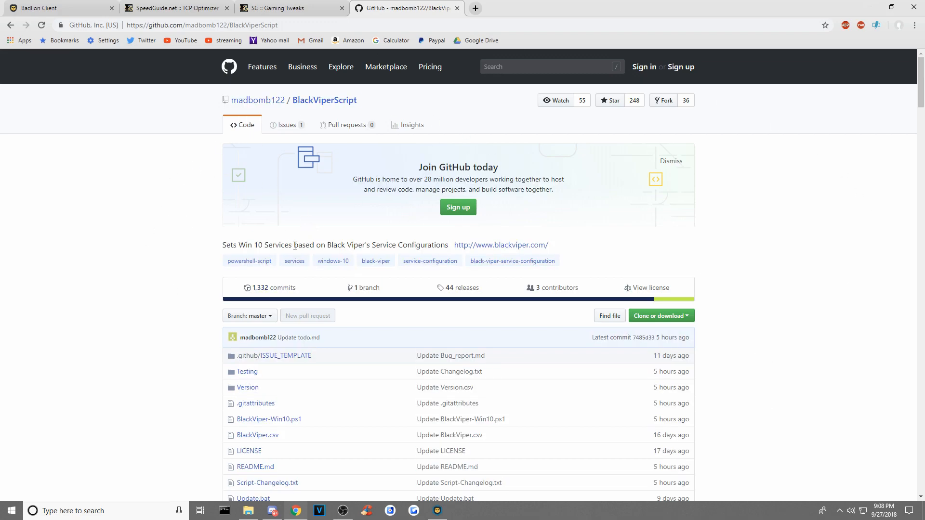
drag(391, 103, 297, 103)
click(440, 115)
scroll(848, 243, down, 18)
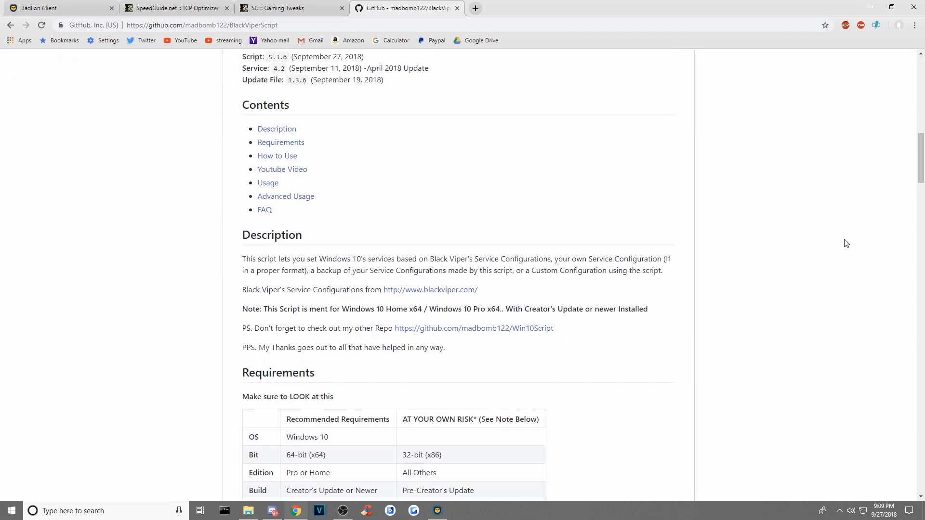
scroll(847, 244, down, 20)
scroll(843, 245, up, 6)
scroll(843, 245, up, 20)
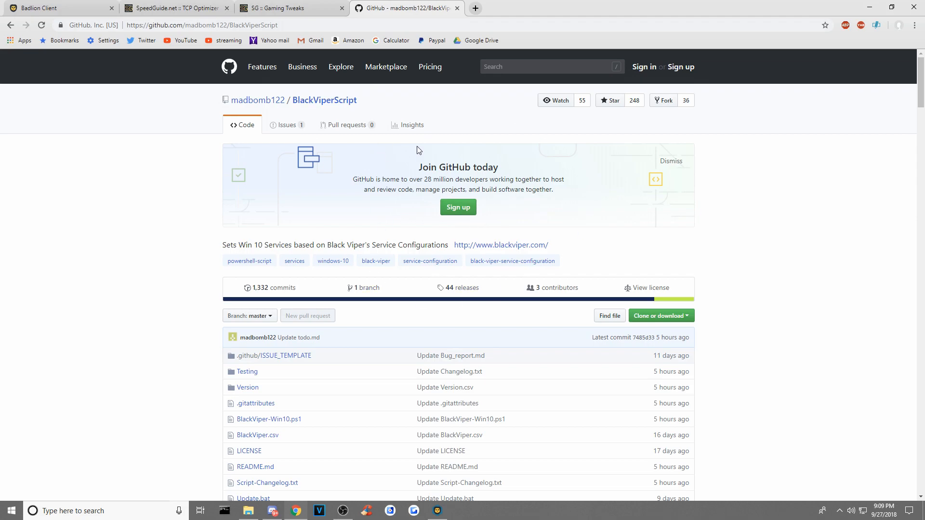
Step: Minimize the browser, open the nested BlackViperScript-master folder from the desktop and run _Win10-BlackViper.bat
click(870, 8)
mouse_move(239, 182)
mouse_down()
mouse_move(376, 201)
mouse_move(241, 180)
mouse_up()
double_click(239, 166)
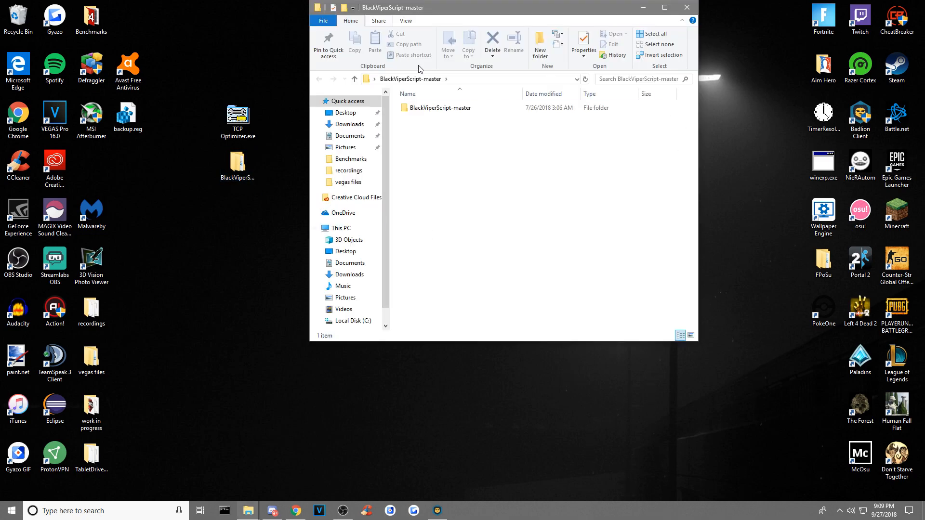
double_click(459, 107)
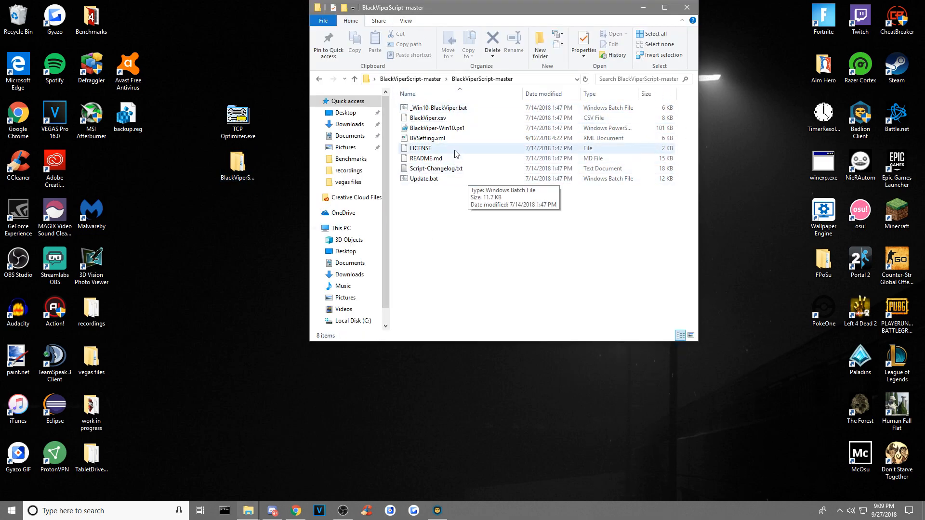
double_click(463, 108)
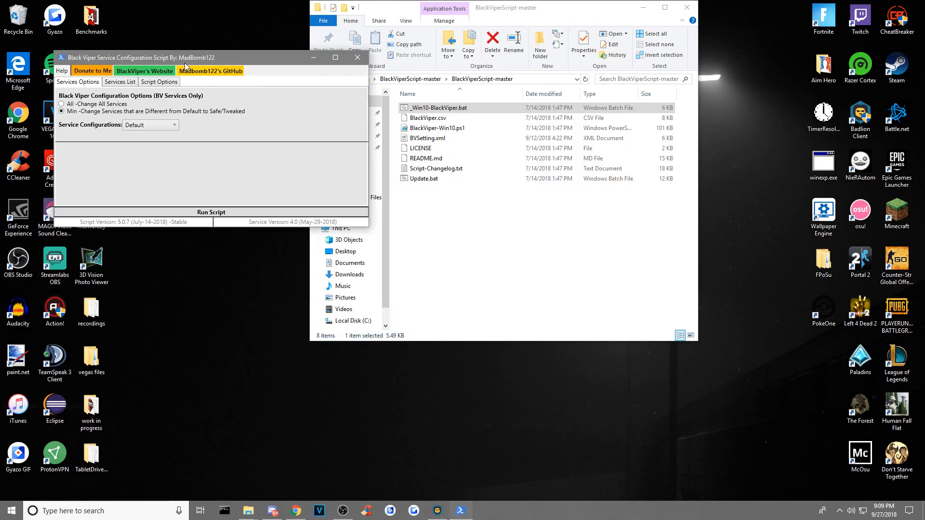
Step: Choose the Tweaked service configuration with the All - Change All Services option, and close the script window
drag(193, 60, 451, 122)
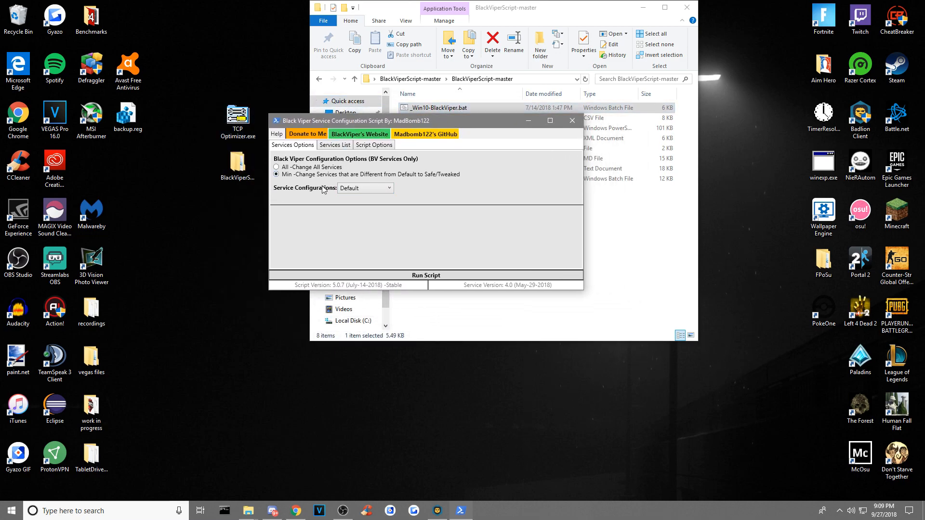
click(360, 192)
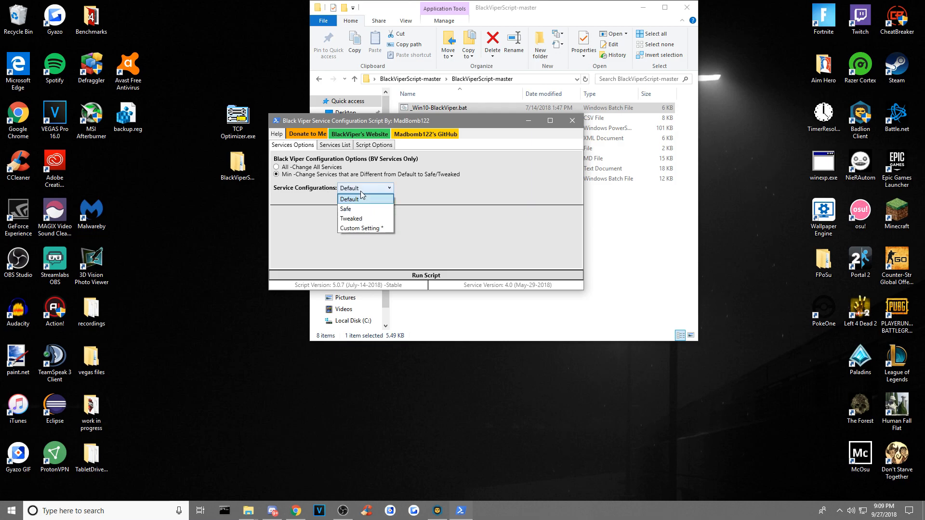
click(364, 219)
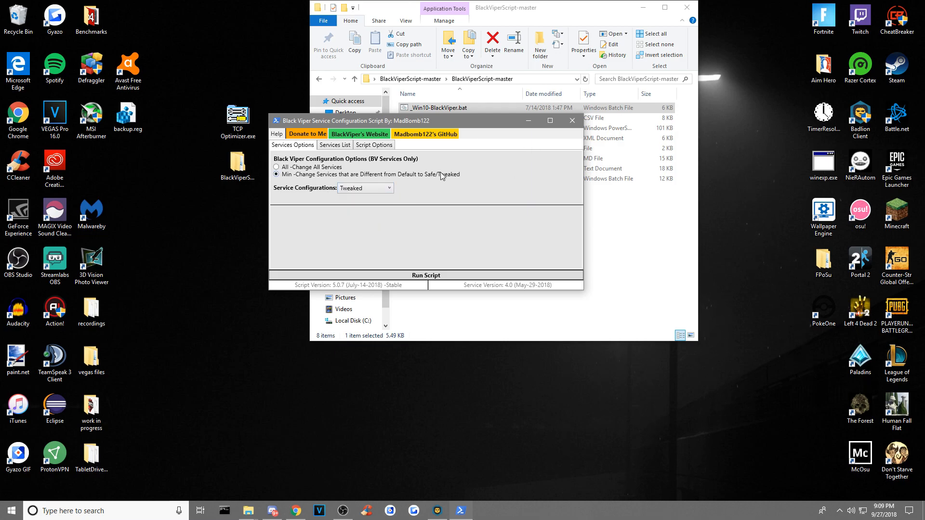
click(276, 168)
click(573, 121)
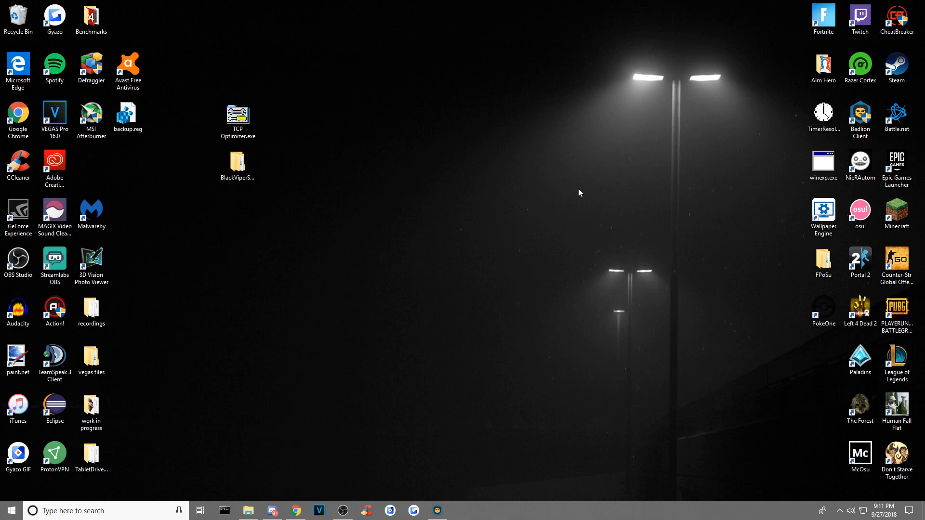
drag(360, 374, 612, 118)
drag(279, 378, 643, 134)
drag(344, 384, 610, 178)
drag(369, 111, 680, 419)
drag(323, 83, 740, 418)
drag(345, 373, 484, 149)
drag(338, 107, 641, 413)
drag(343, 391, 713, 77)
Step: Open a Command Prompt and enter the command ipconfig /flushdns
key(super+r)
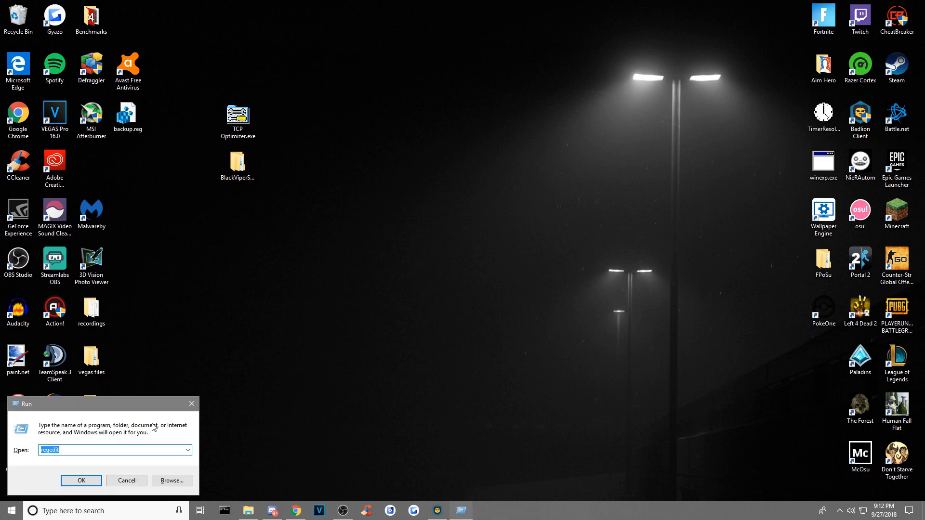
text(cmd)
key(Return)
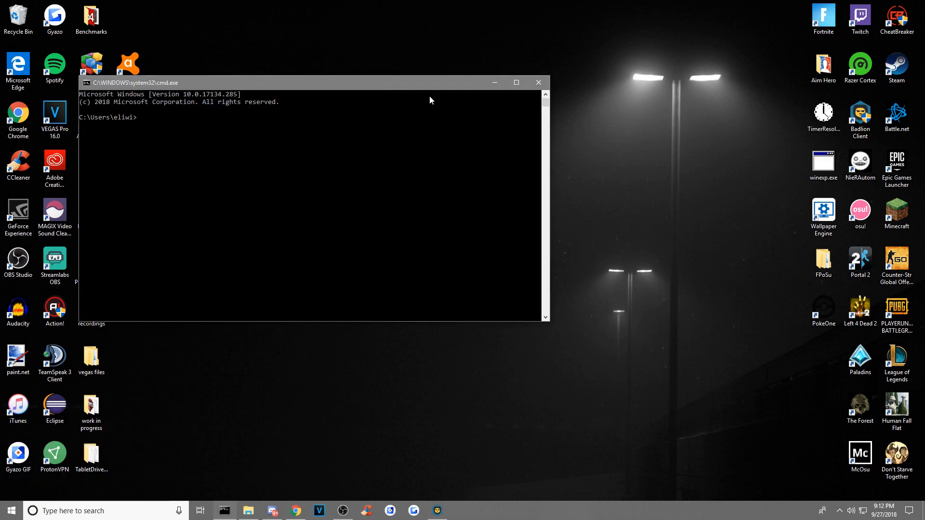
drag(261, 85, 396, 86)
text(ipconfig /flushdns)
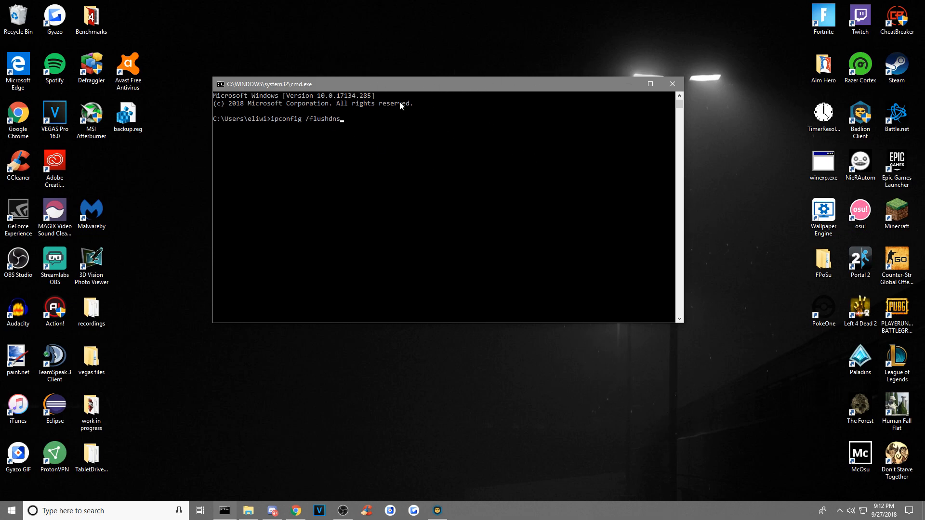
drag(386, 124, 272, 123)
click(350, 120)
click(347, 122)
click(380, 122)
drag(347, 124, 291, 123)
click(357, 119)
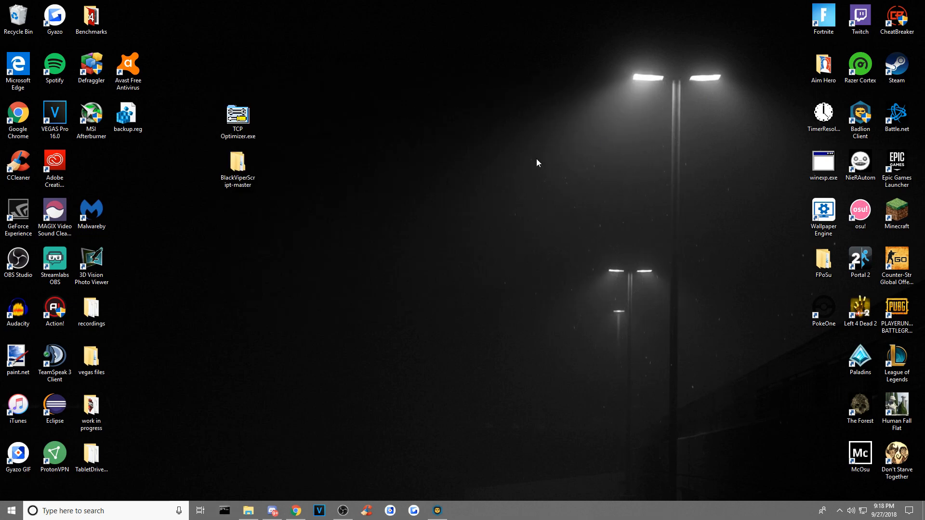
drag(340, 356, 646, 126)
drag(382, 395, 702, 94)
drag(359, 121, 672, 392)
drag(377, 374, 715, 76)
drag(391, 100, 704, 393)
drag(364, 106, 701, 432)
drag(369, 386, 700, 79)
drag(371, 126, 698, 434)
drag(371, 388, 709, 82)
drag(482, 165, 719, 389)
drag(465, 393, 696, 181)
Step: Open the adapter settings from the Network and Sharing Center in Control Panel
click(11, 511)
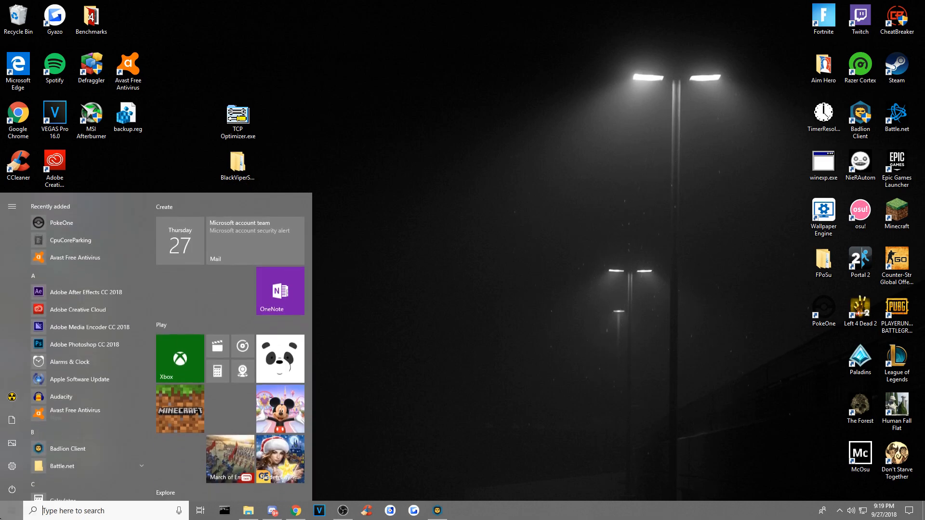
text(con)
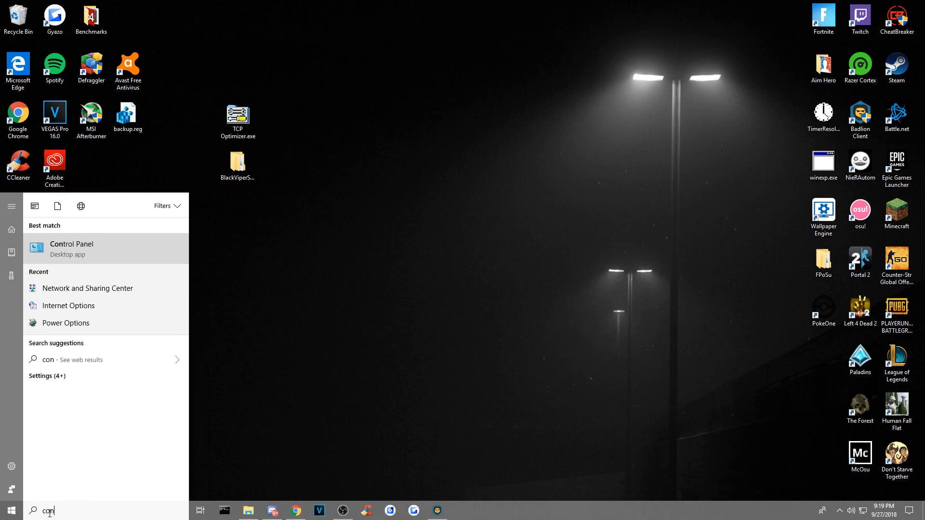
click(94, 244)
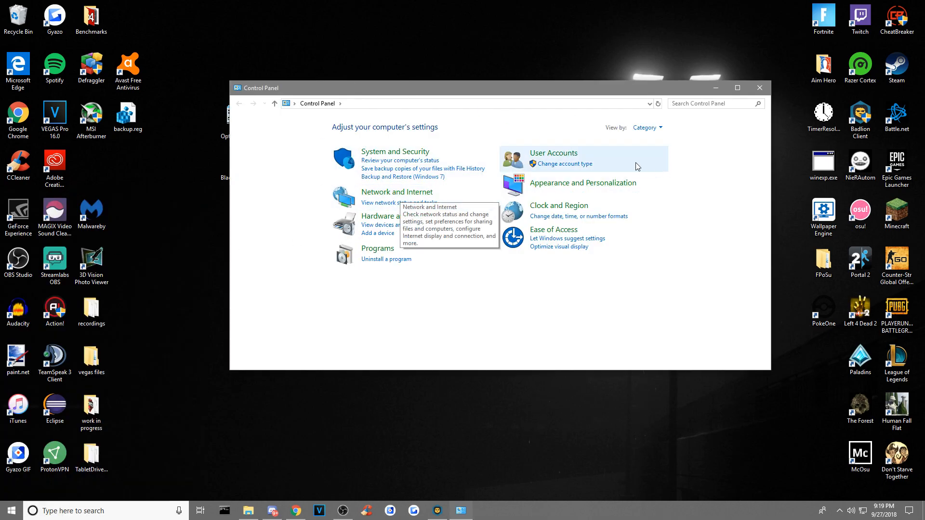
click(410, 196)
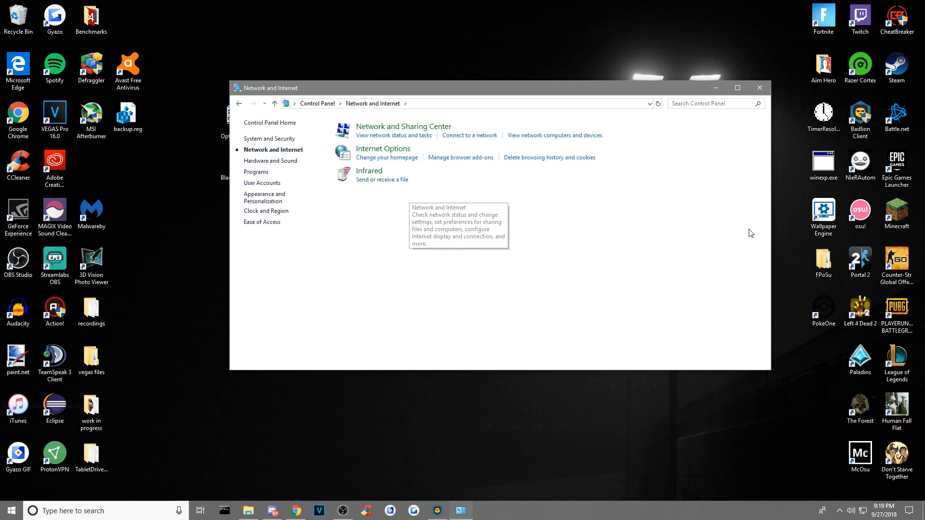
click(404, 128)
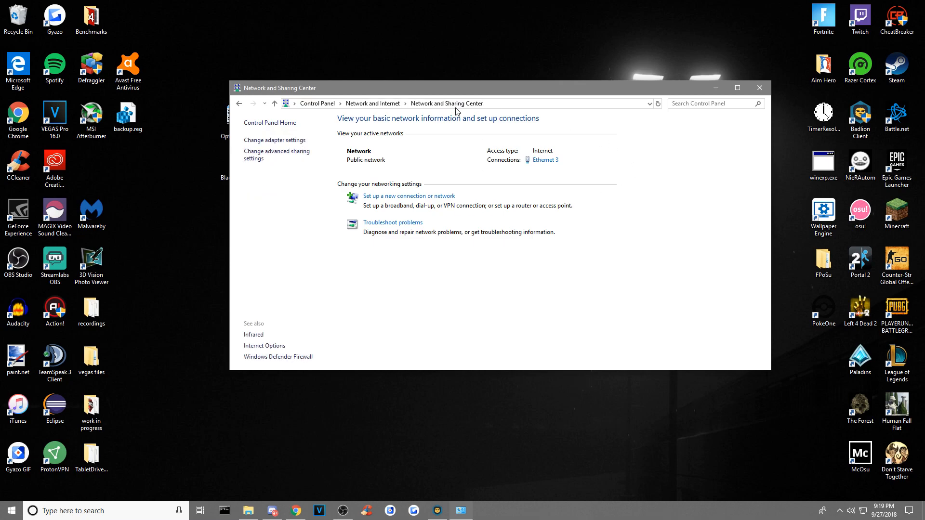
click(275, 140)
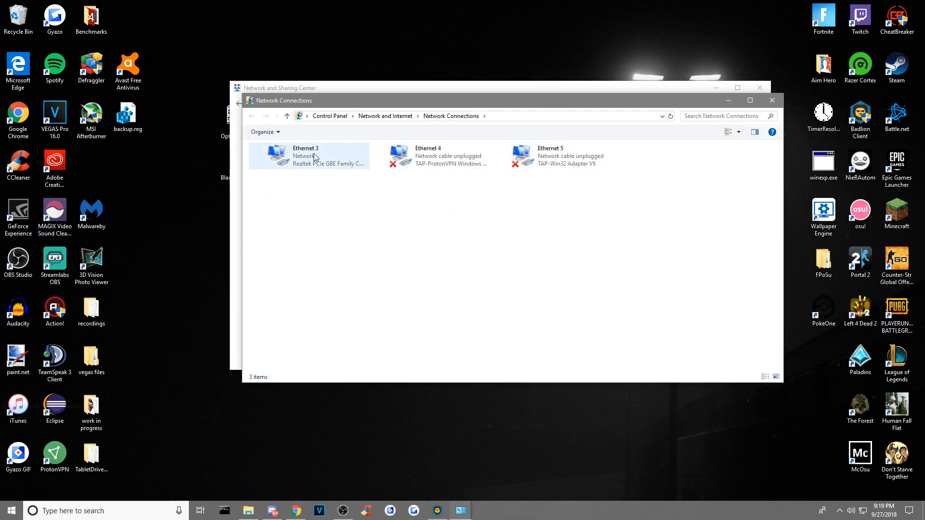
Step: Open the Internet Protocol Version 4 (TCP/IPv4) properties of the Ethernet 3 connection
right_click(297, 160)
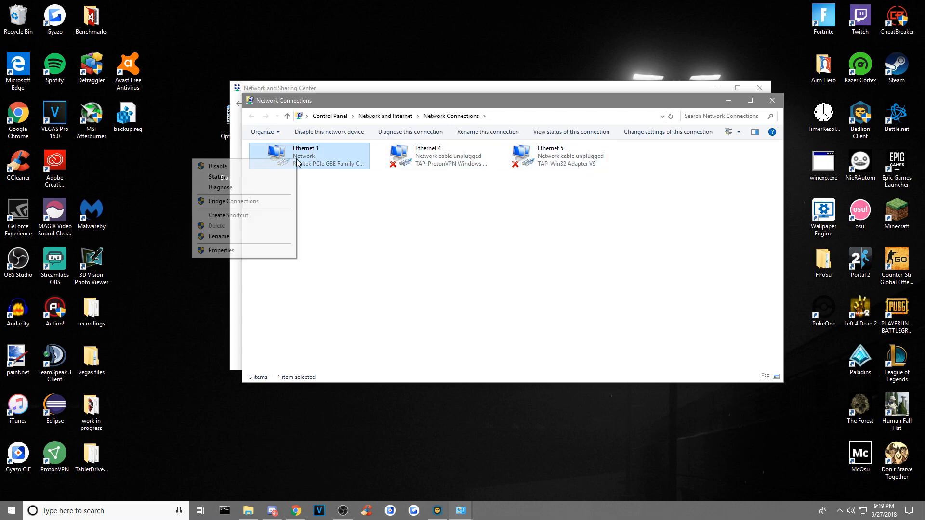
click(254, 250)
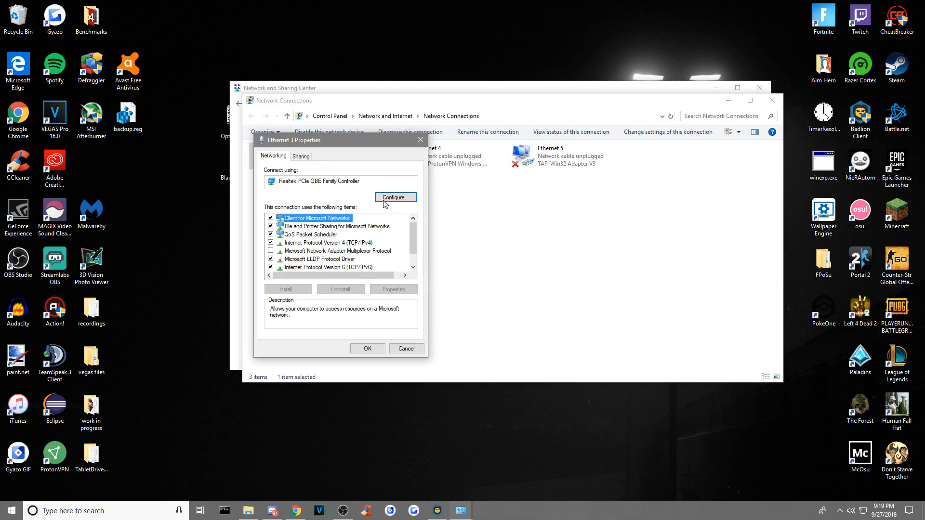
drag(412, 238, 414, 259)
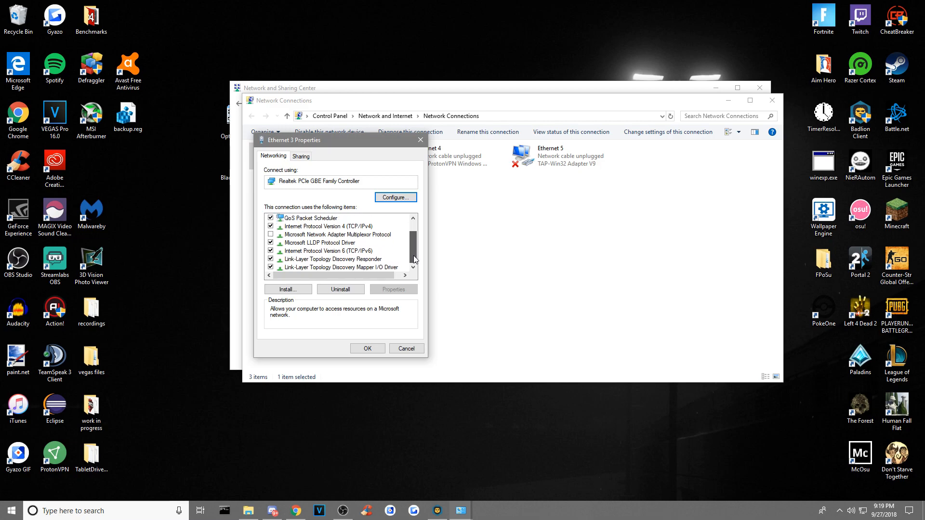
click(322, 228)
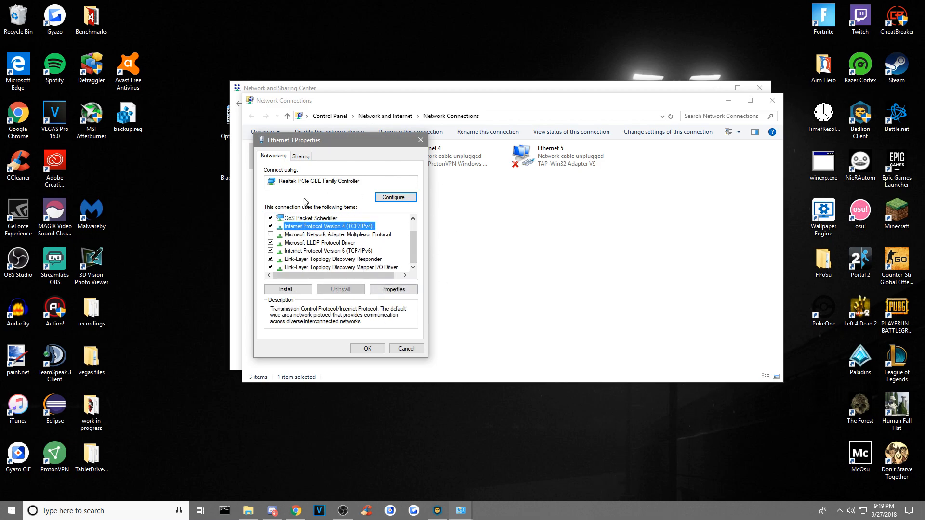
click(393, 290)
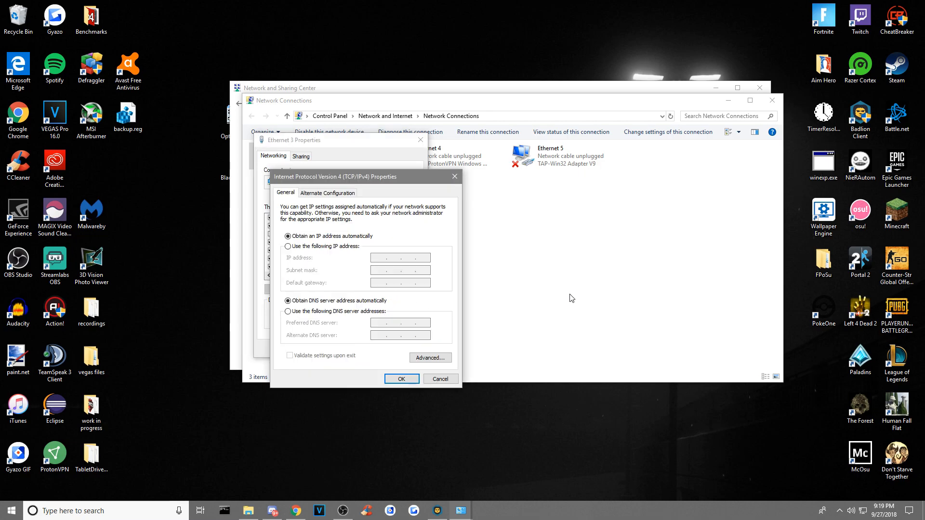
drag(322, 180, 410, 135)
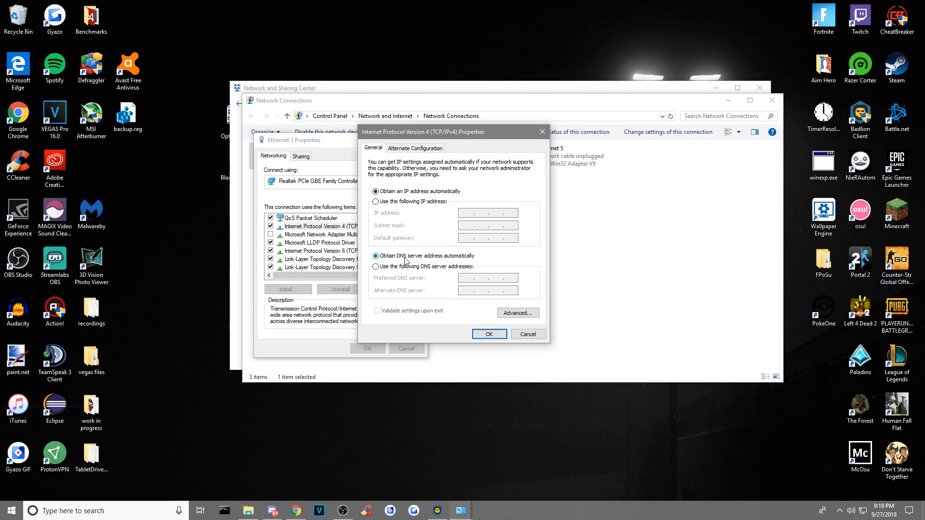
Step: Use manual DNS servers with 1.1.1.1 as preferred and 1.0.0.1 as alternate, apply them and close the network windows
click(375, 266)
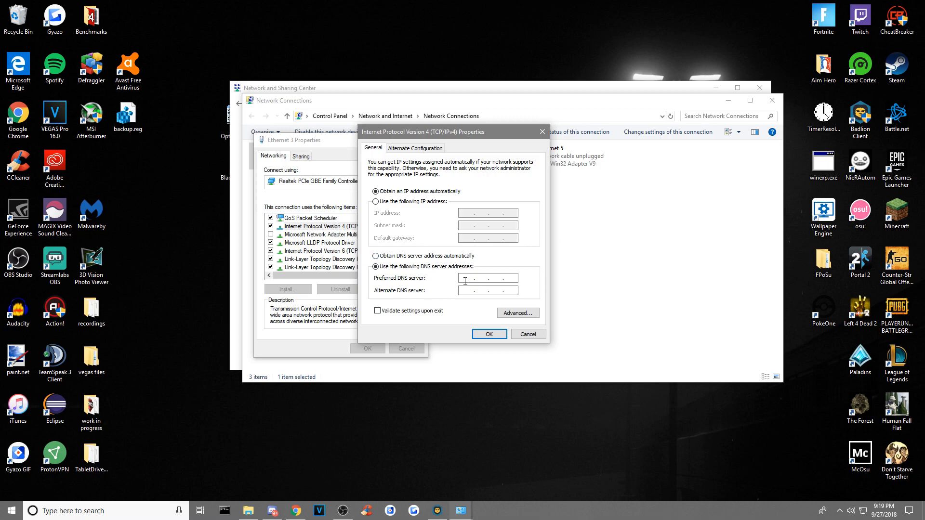
text(1 . 1 . 1 . 1)
key(Tab)
text(1.0.0.1)
click(493, 336)
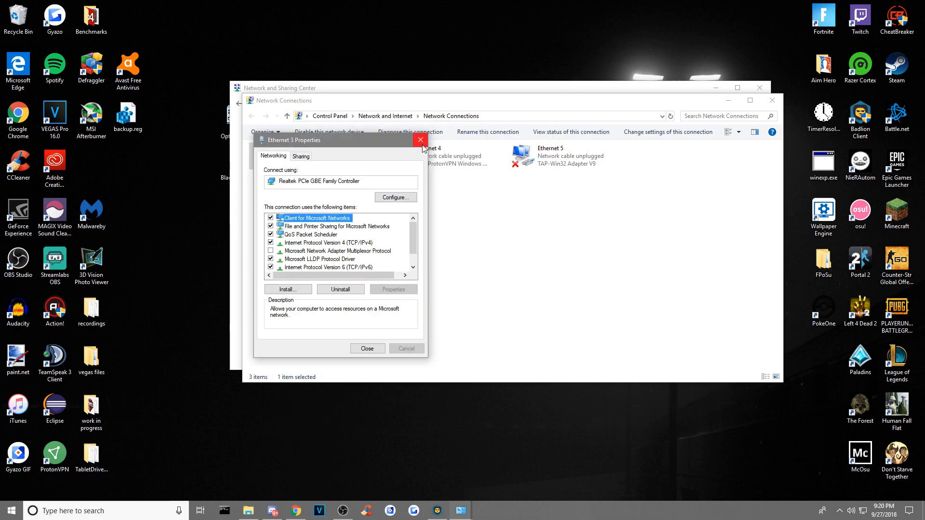
click(367, 348)
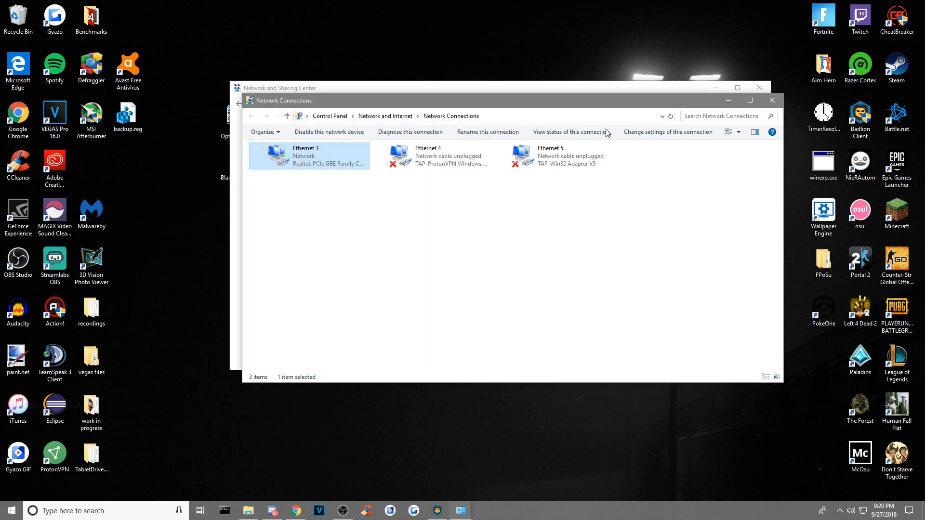
click(772, 100)
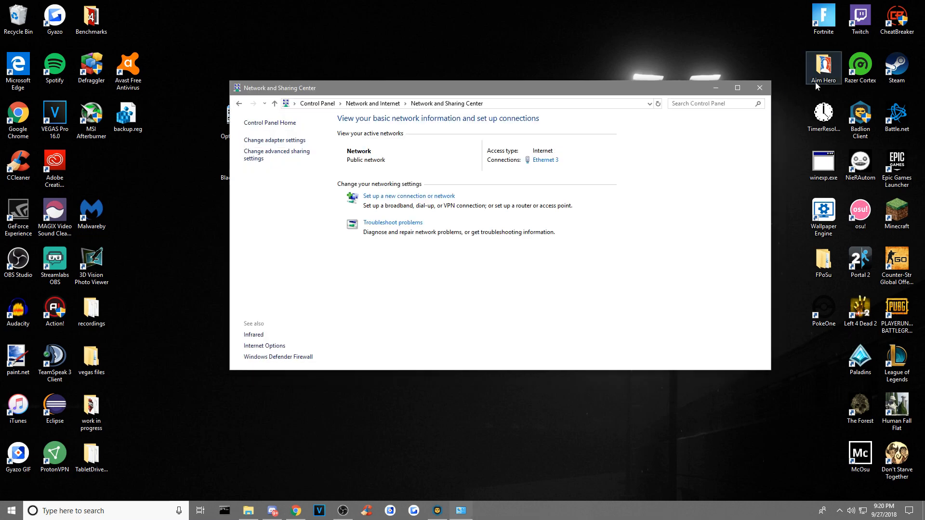
click(767, 90)
drag(351, 382, 479, 151)
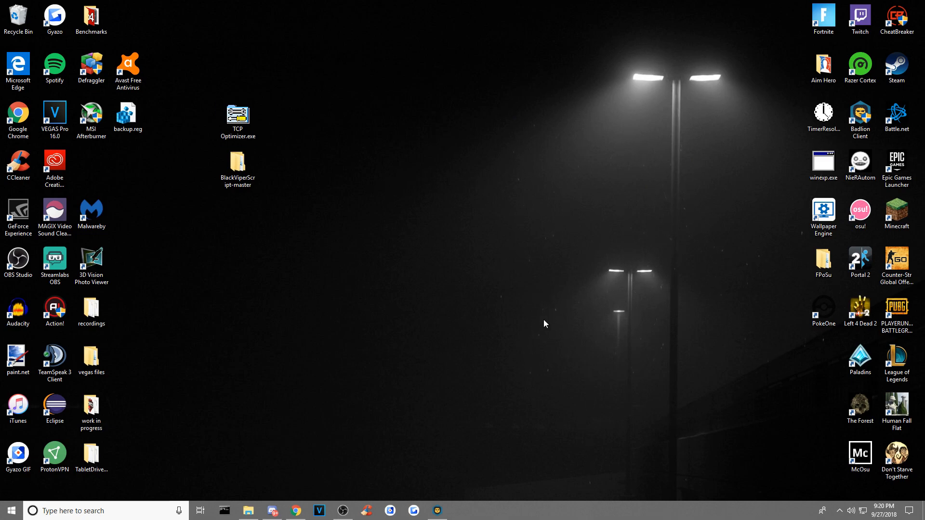
drag(346, 399, 653, 145)
drag(376, 376, 624, 99)
drag(682, 111, 394, 377)
drag(372, 361, 634, 82)
drag(341, 376, 641, 140)
drag(346, 373, 638, 132)
drag(360, 366, 678, 105)
drag(354, 126, 620, 371)
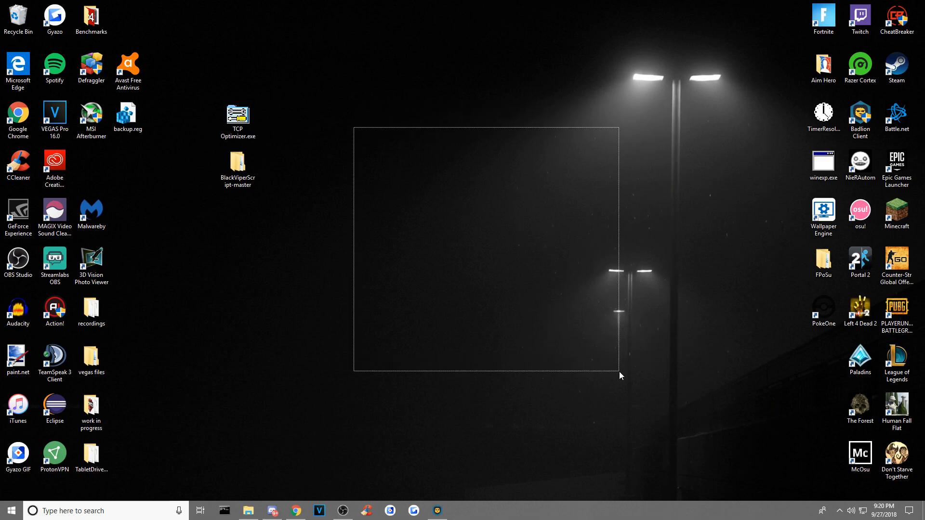